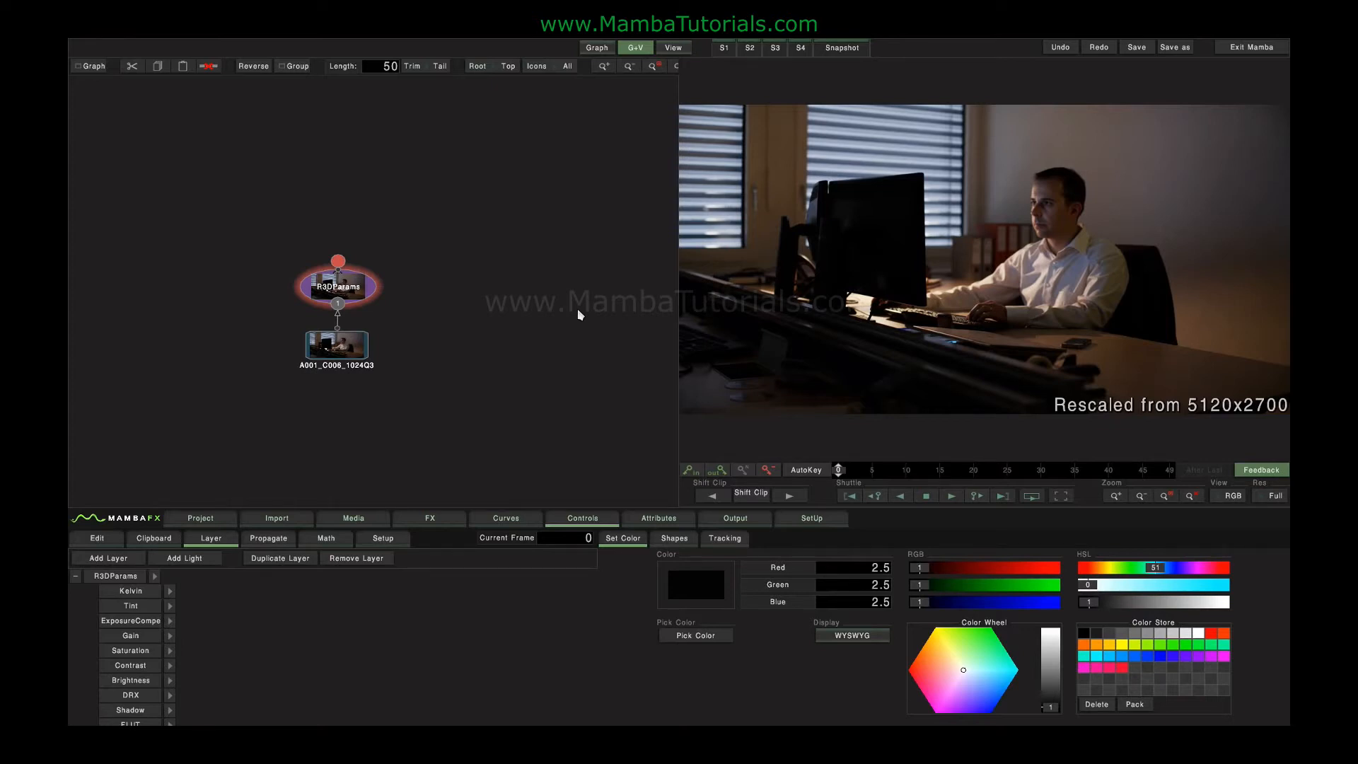
- Add a Framing node after the R3DParams node, open its controls, and space the nodes apart vertically
left_click(352, 359)
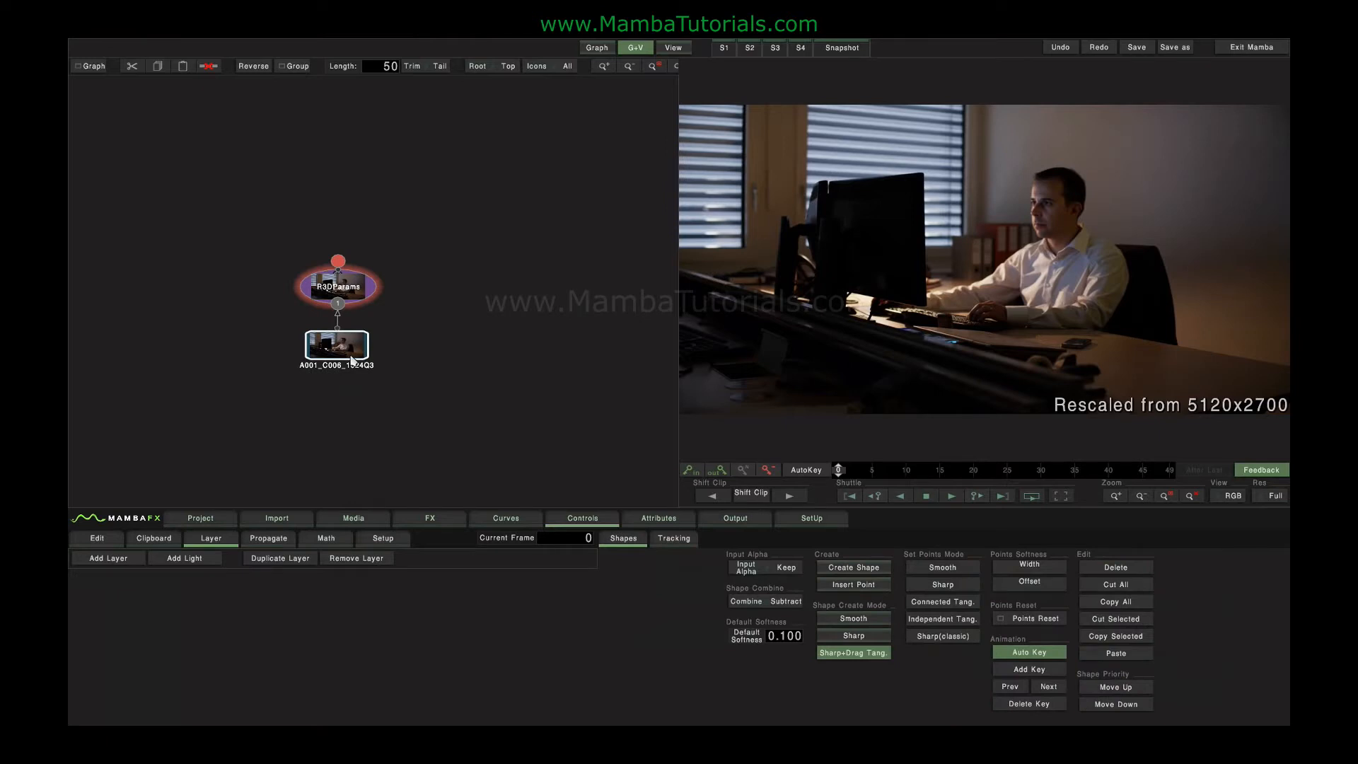
left_click(355, 291)
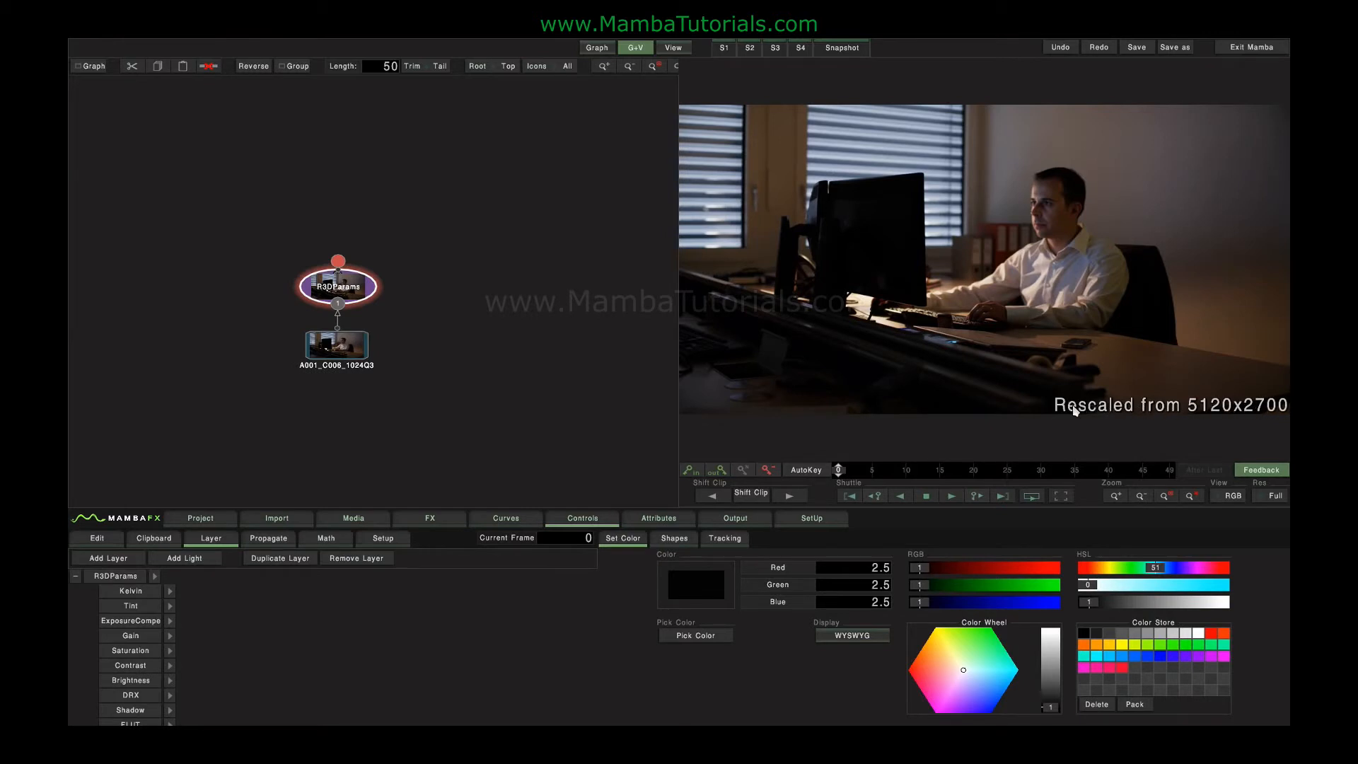
left_click_drag(357, 294, 355, 266)
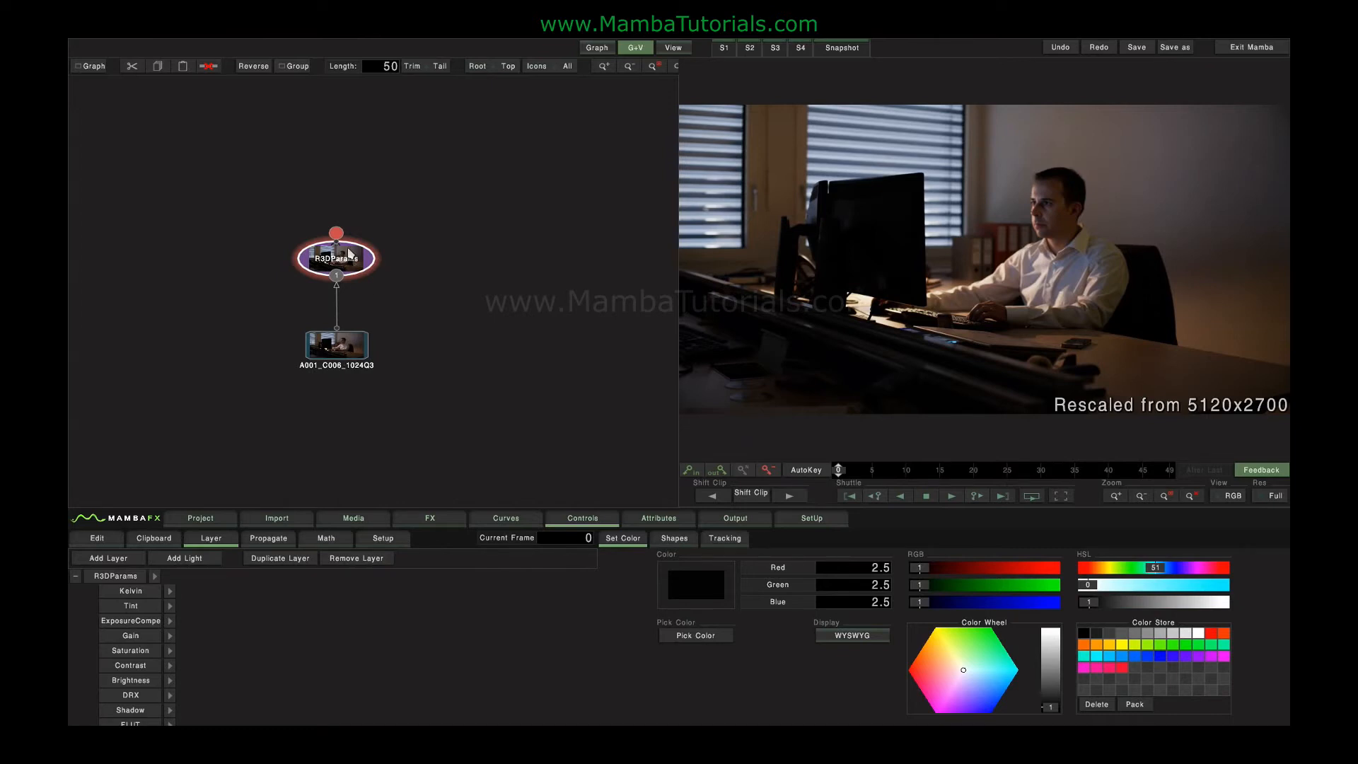
left_click(429, 517)
left_click(1250, 554)
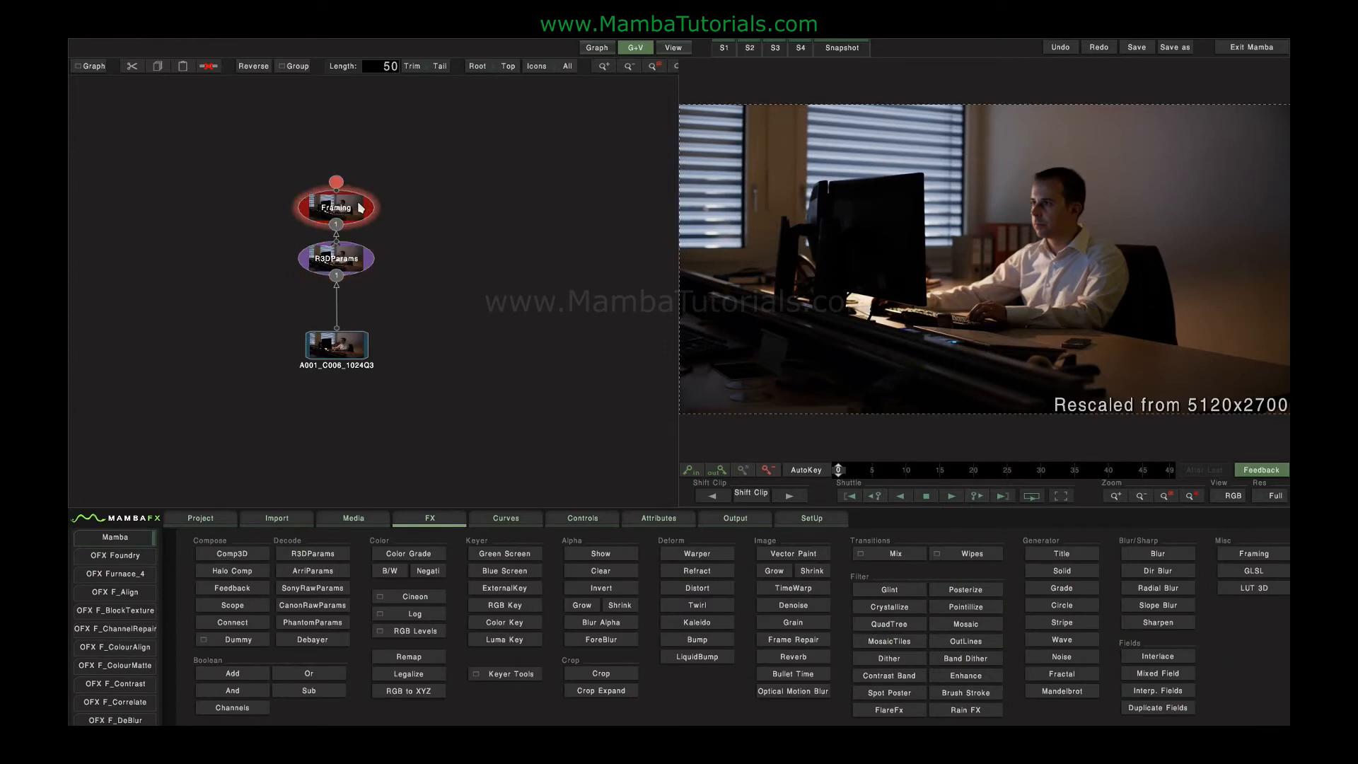
left_click(583, 518)
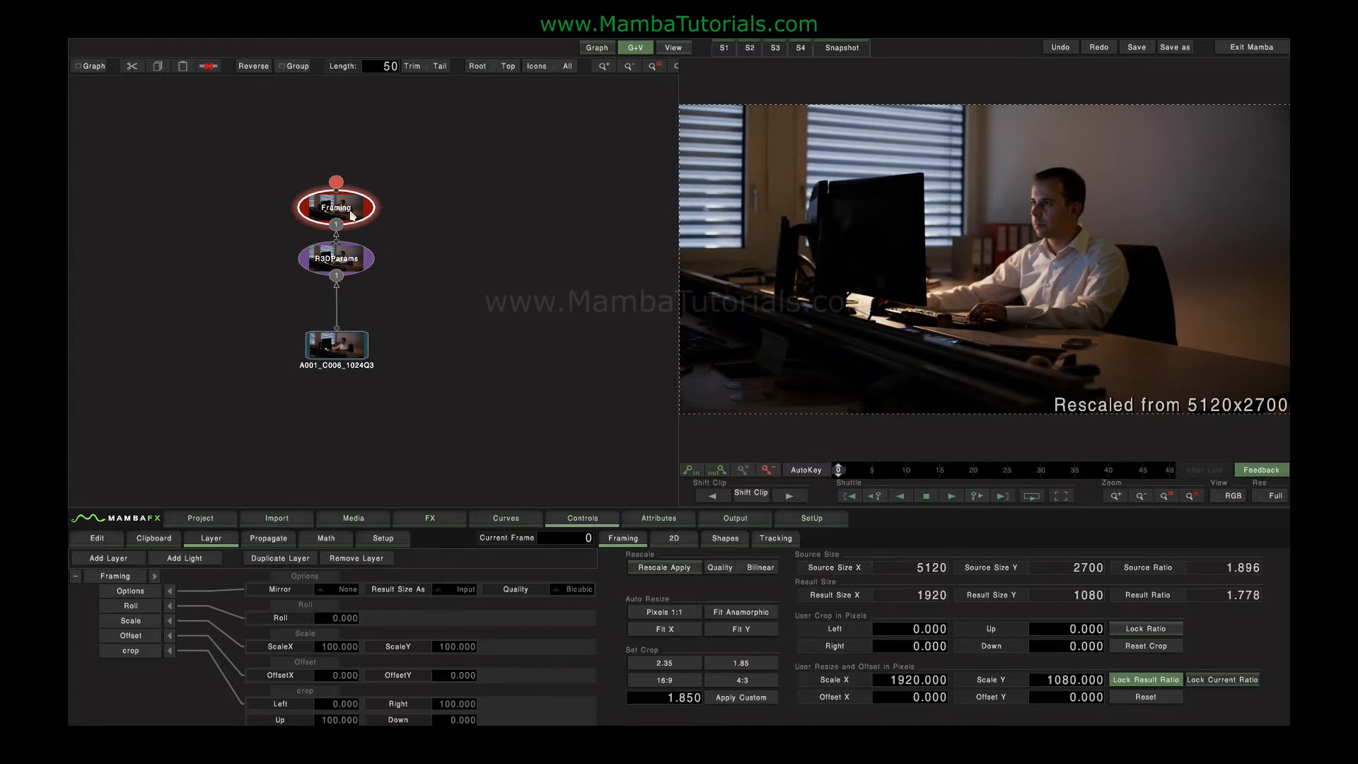
left_click_drag(352, 215, 353, 195)
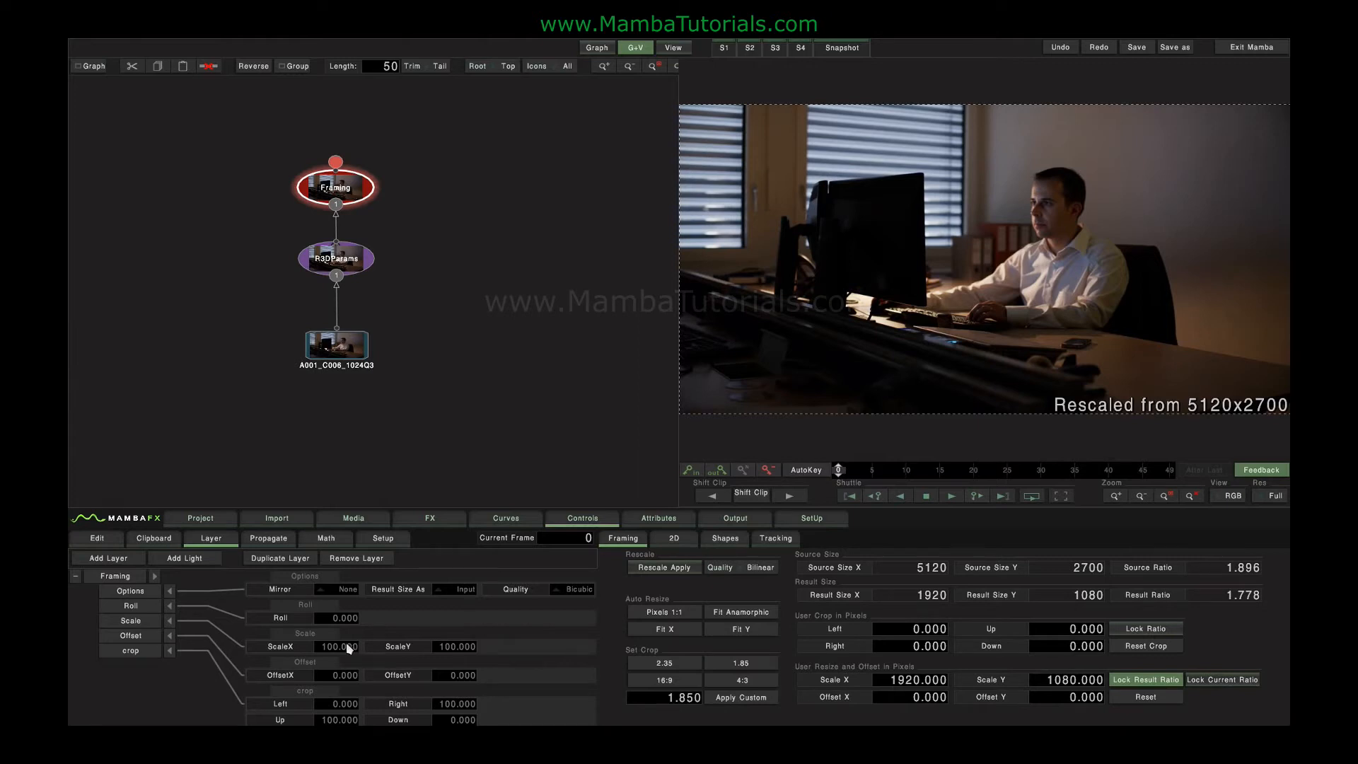
- Try a Framing scale of 57 in X and 67 in Y, and reset the Framing parameters
left_click_drag(347, 644, 80, 642)
left_click_drag(453, 657, 232, 649)
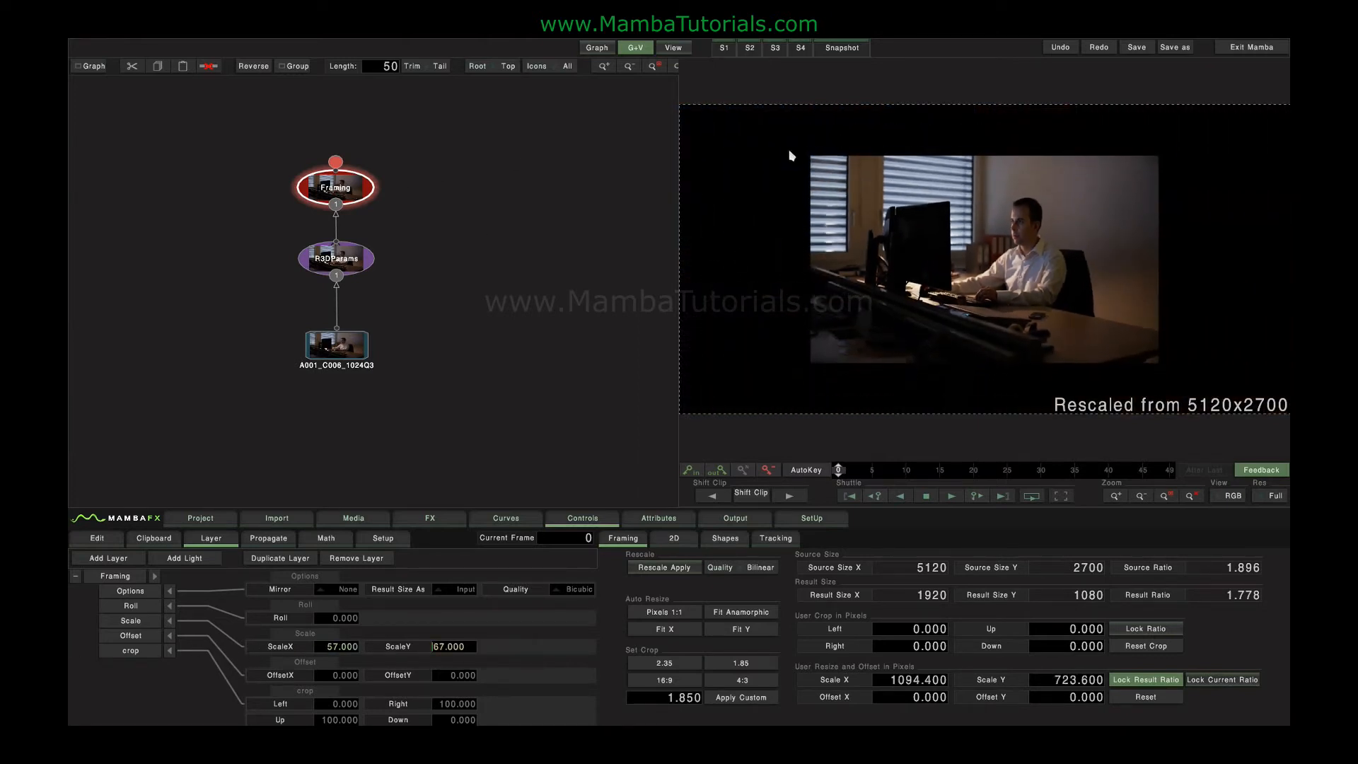
mouse_move(130, 577)
left_mouse_down()
mouse_move(262, 603)
mouse_move(442, 610)
left_mouse_up()
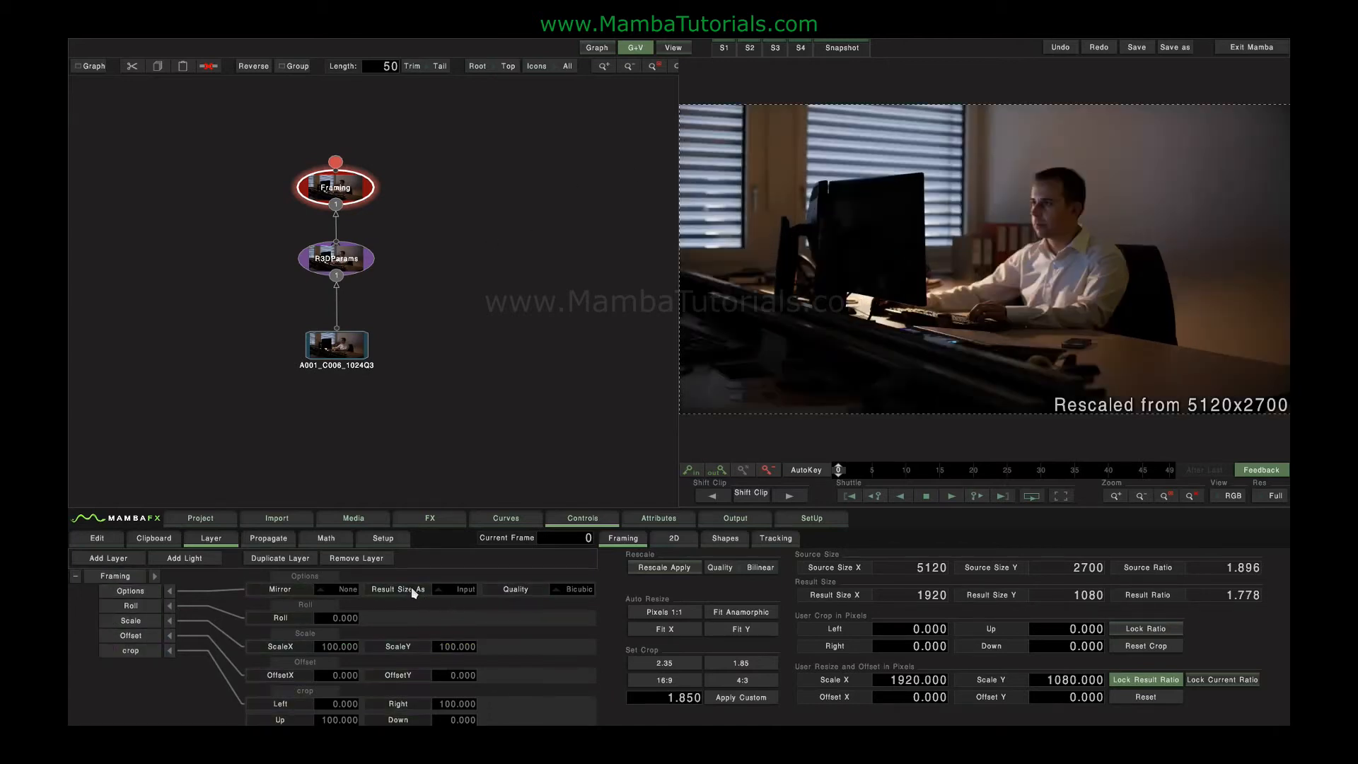
- Compare the Project Anamorphic scale and Project 1:1 pixels scale result sizes, and go back to Project Anamorphic scale
left_click(461, 592)
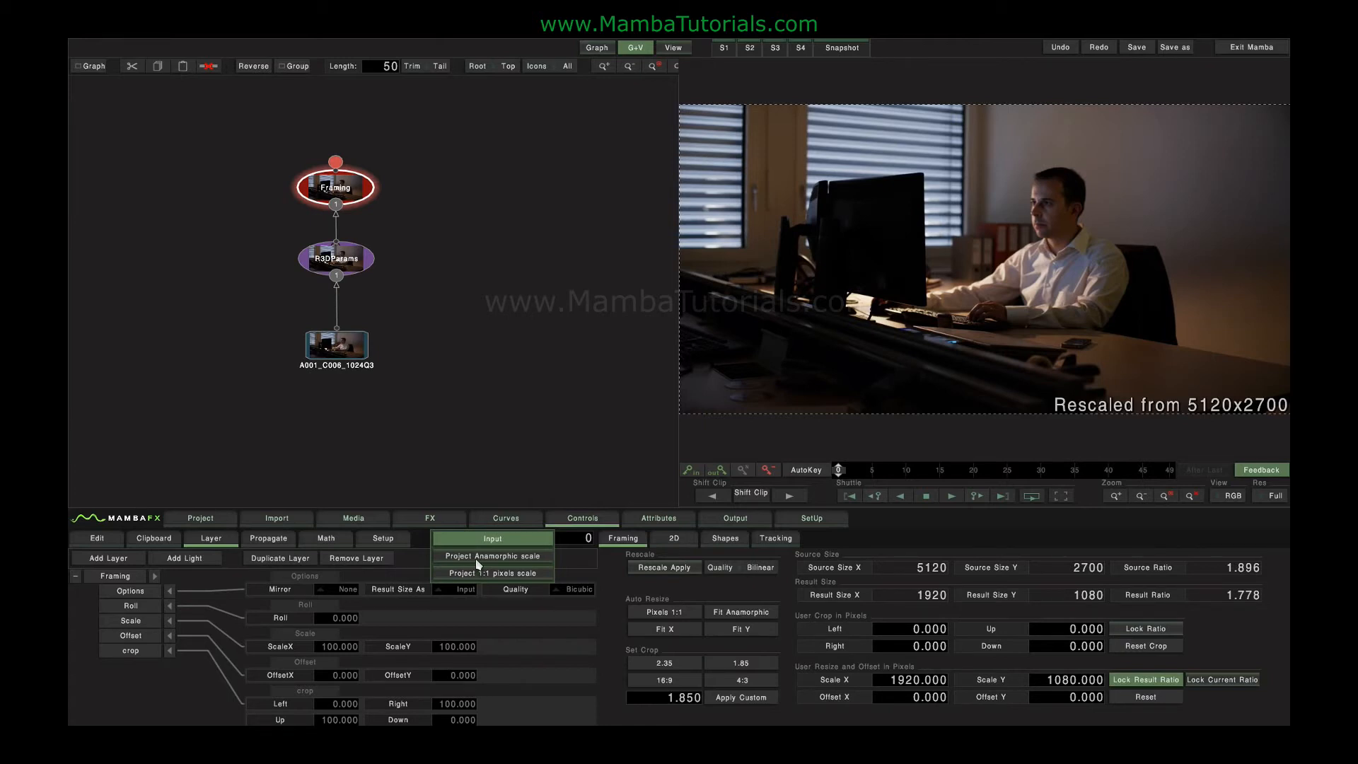
left_click(478, 557)
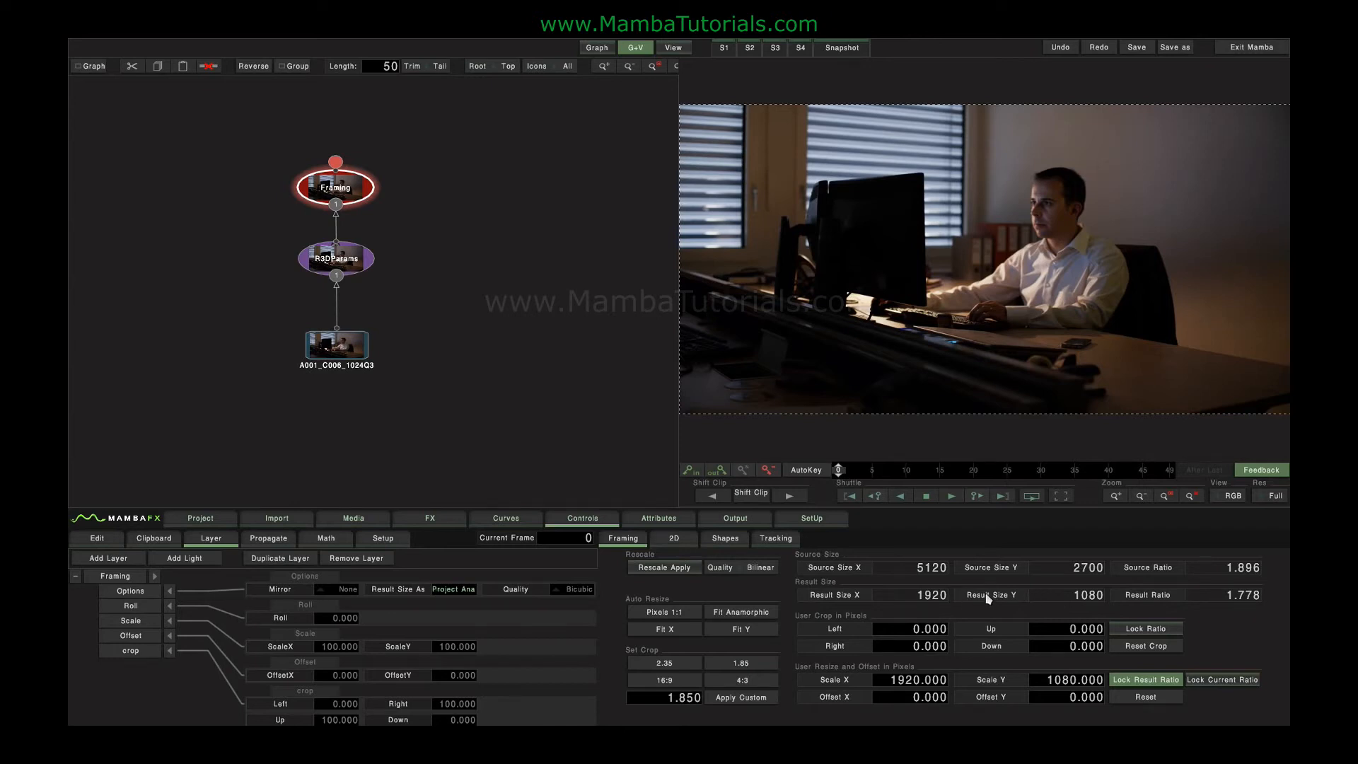
left_click(457, 588)
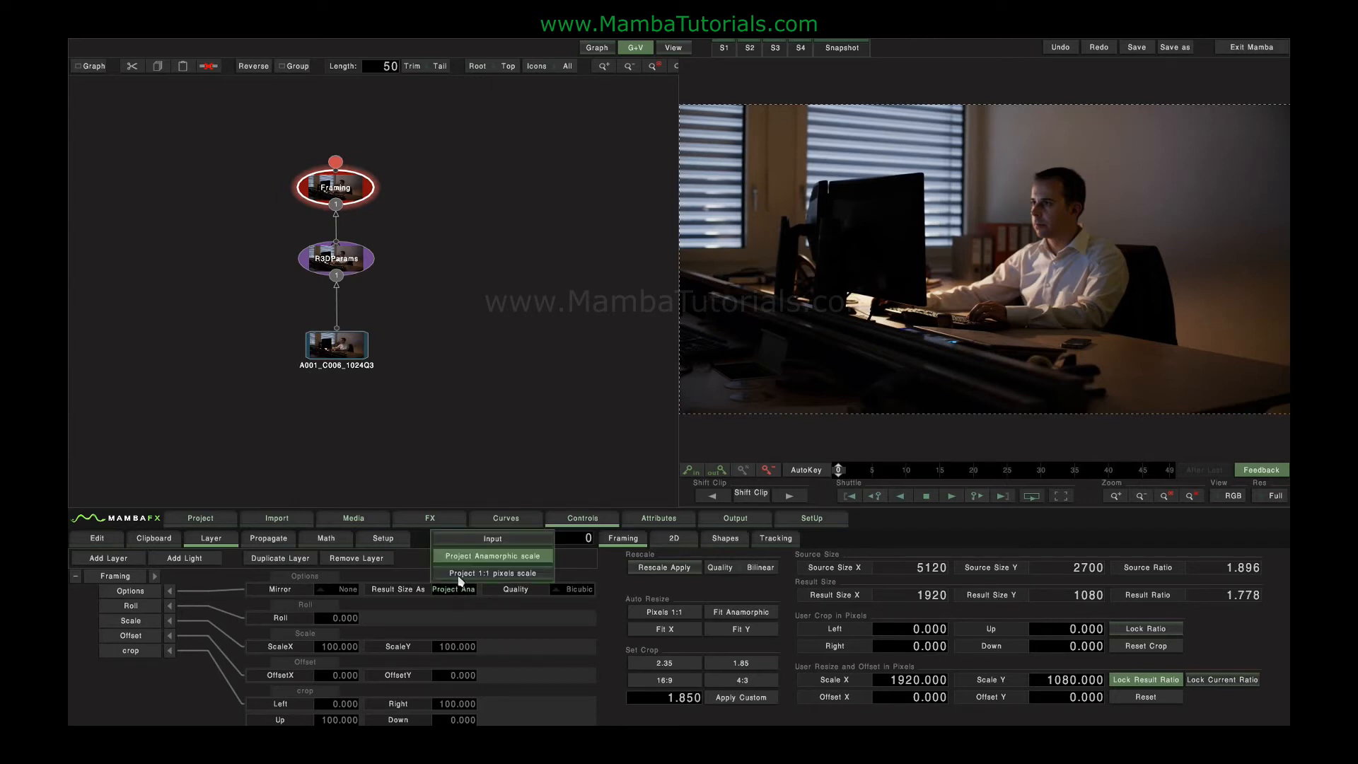
left_click(461, 574)
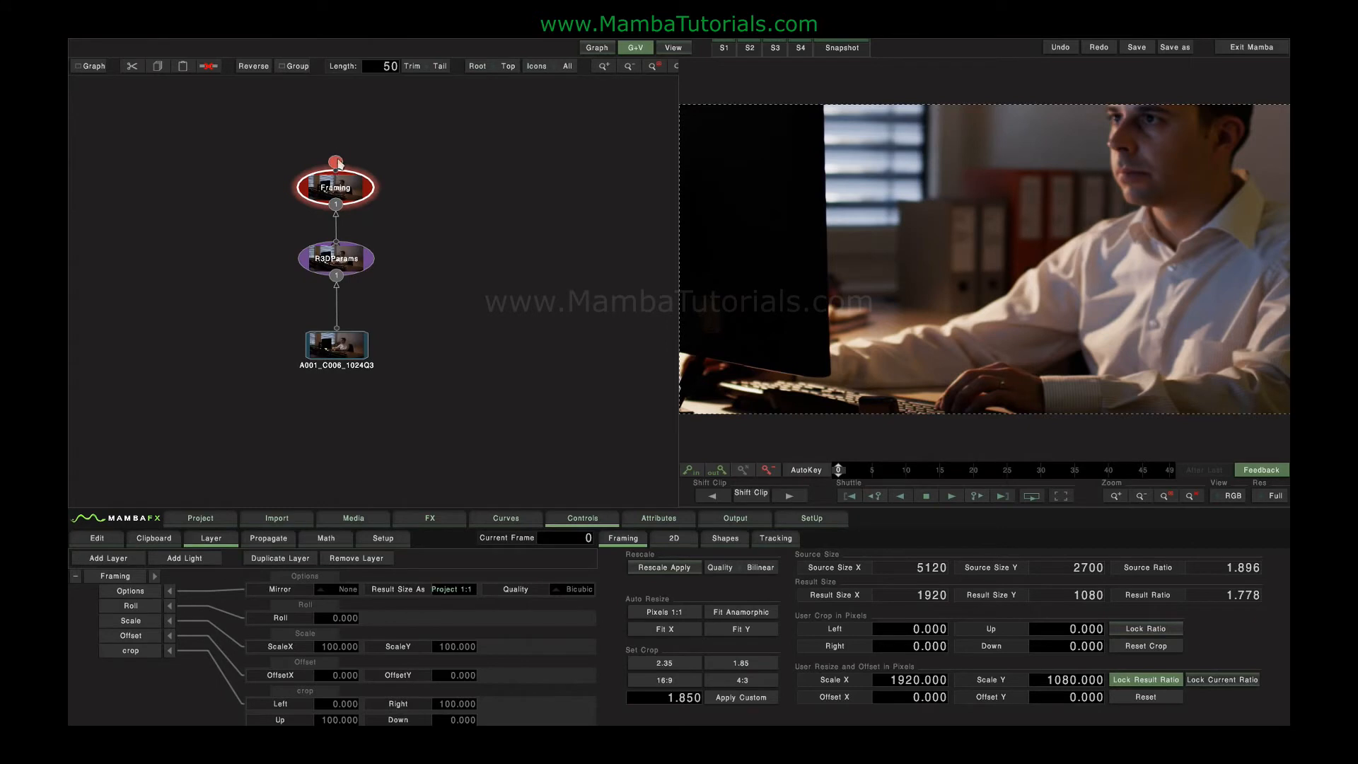
left_click(440, 592)
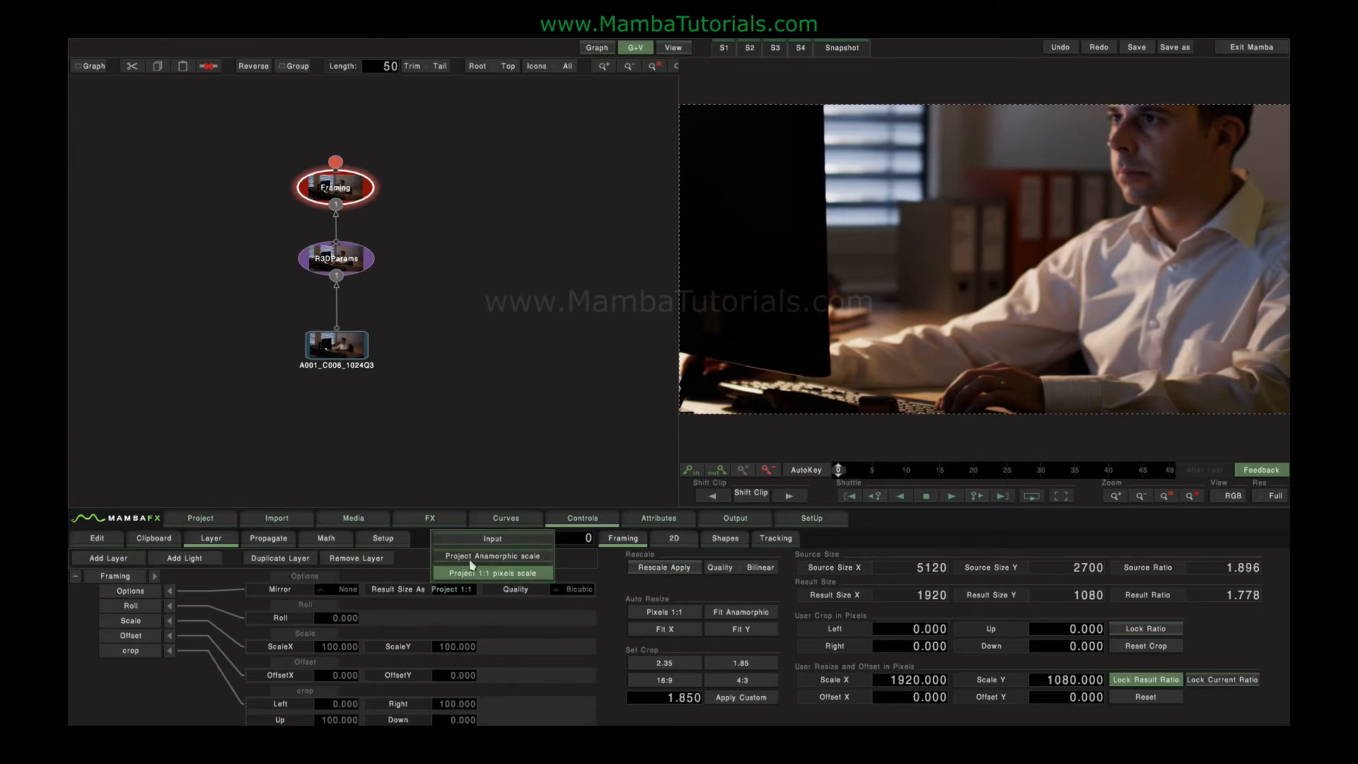
left_click(472, 565)
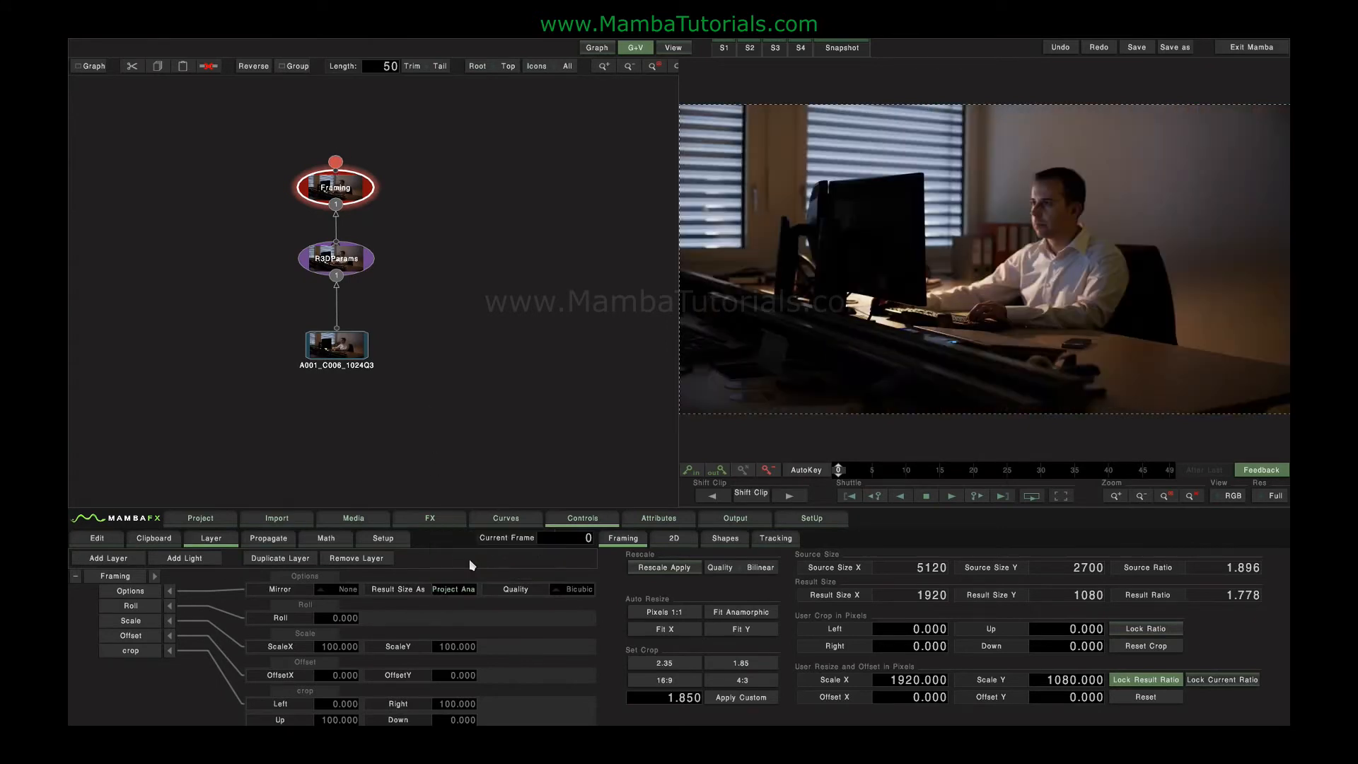
- Try the Fit X and Fit Y auto resizes on the framing, and reset all Framing parameters
left_click(665, 630)
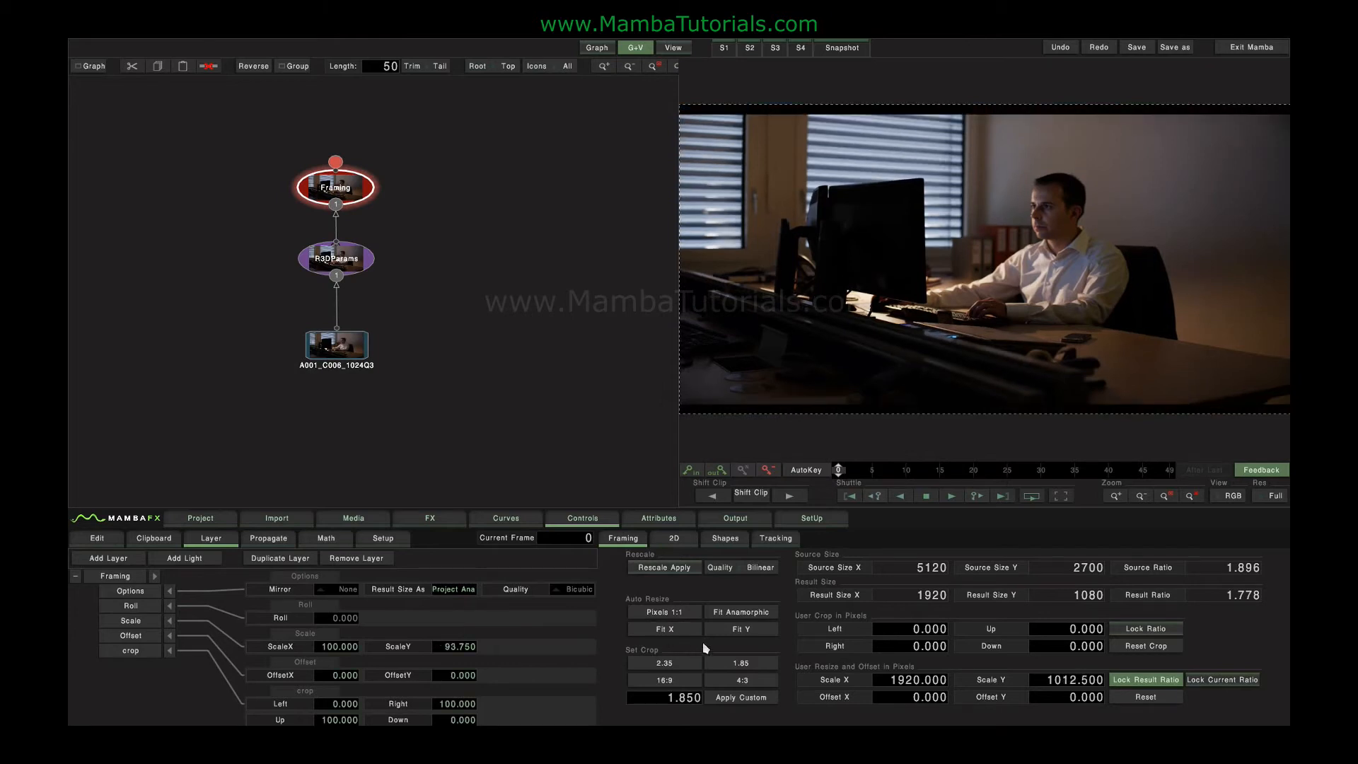
left_click(734, 631)
left_click(676, 636)
left_click_drag(345, 191, 345, 173)
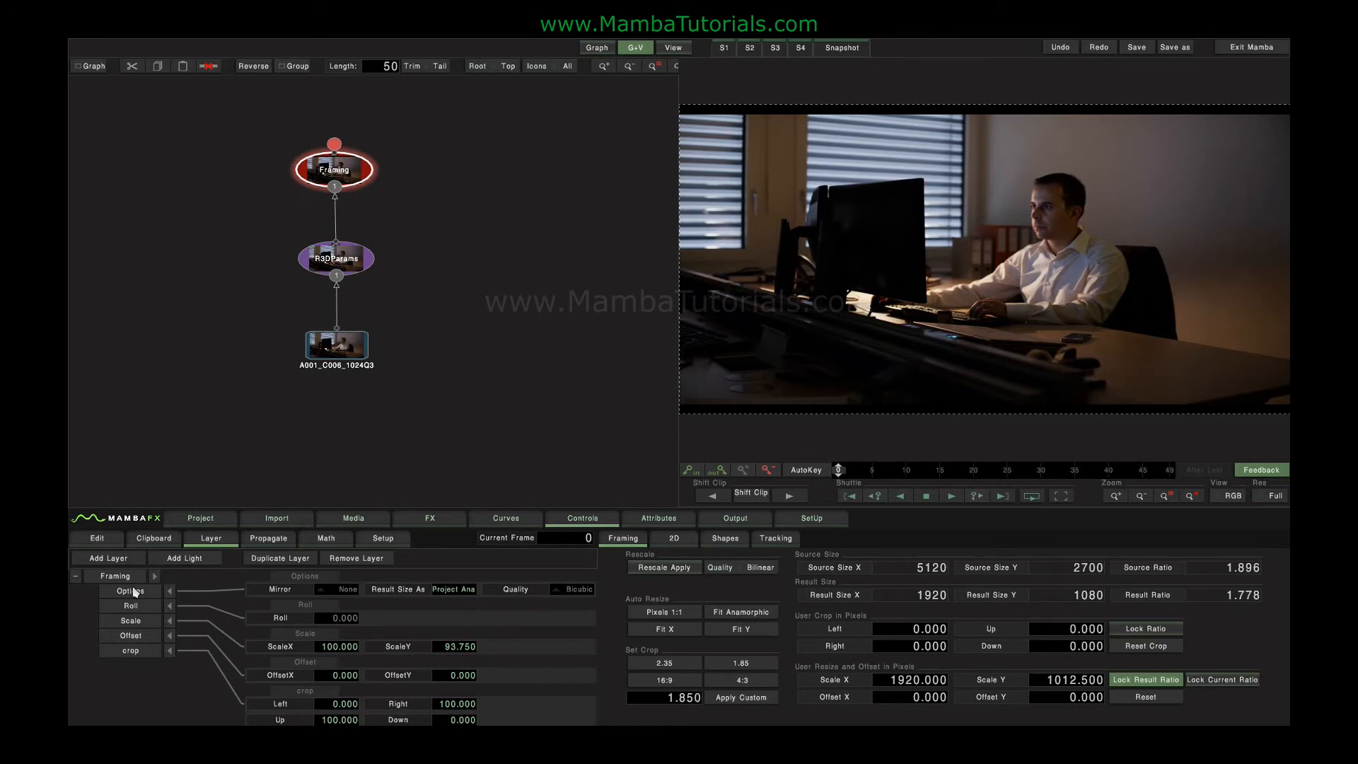
left_click(125, 592)
left_click(123, 578)
key("BackSpace")
- Set the Framing result size to Project 1:1 pixels scale and shrink the image uniformly to a scale of about 34.8
left_click(457, 587)
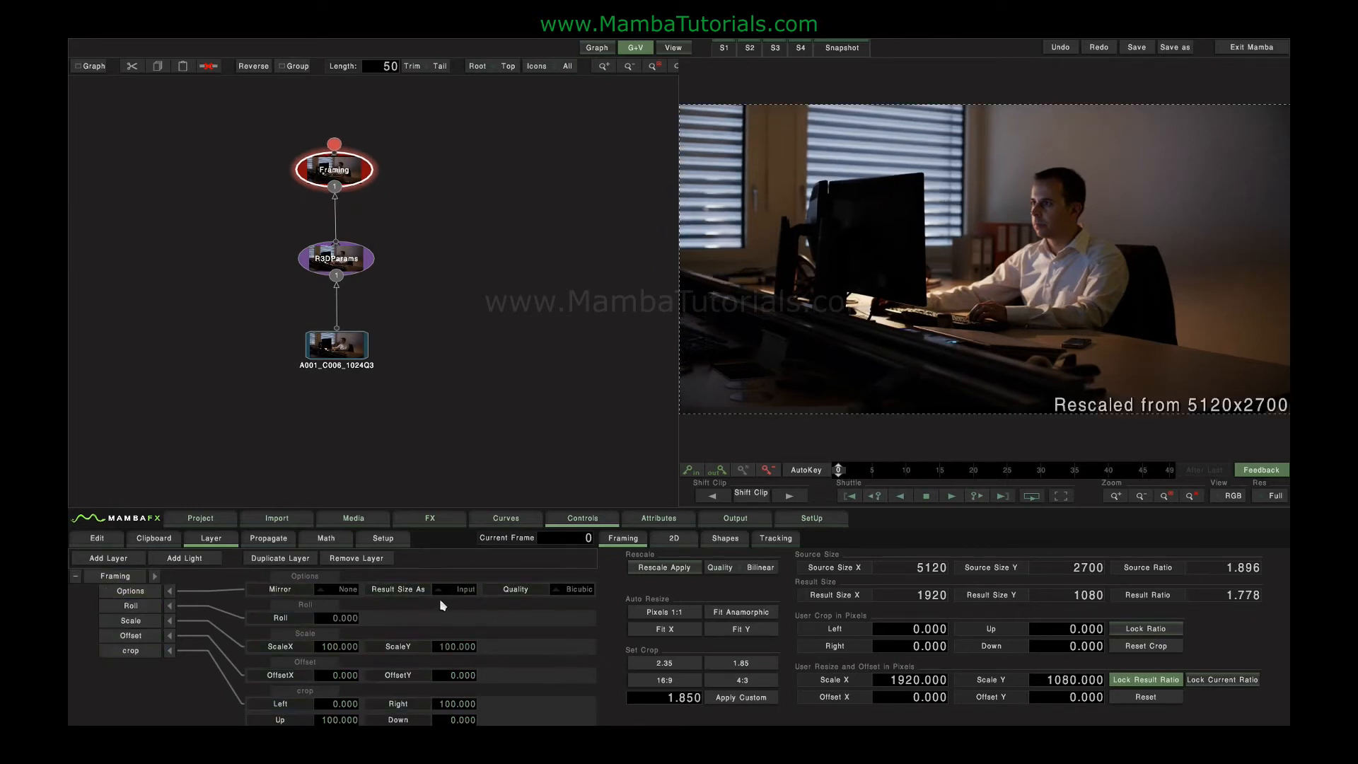
left_click(455, 562)
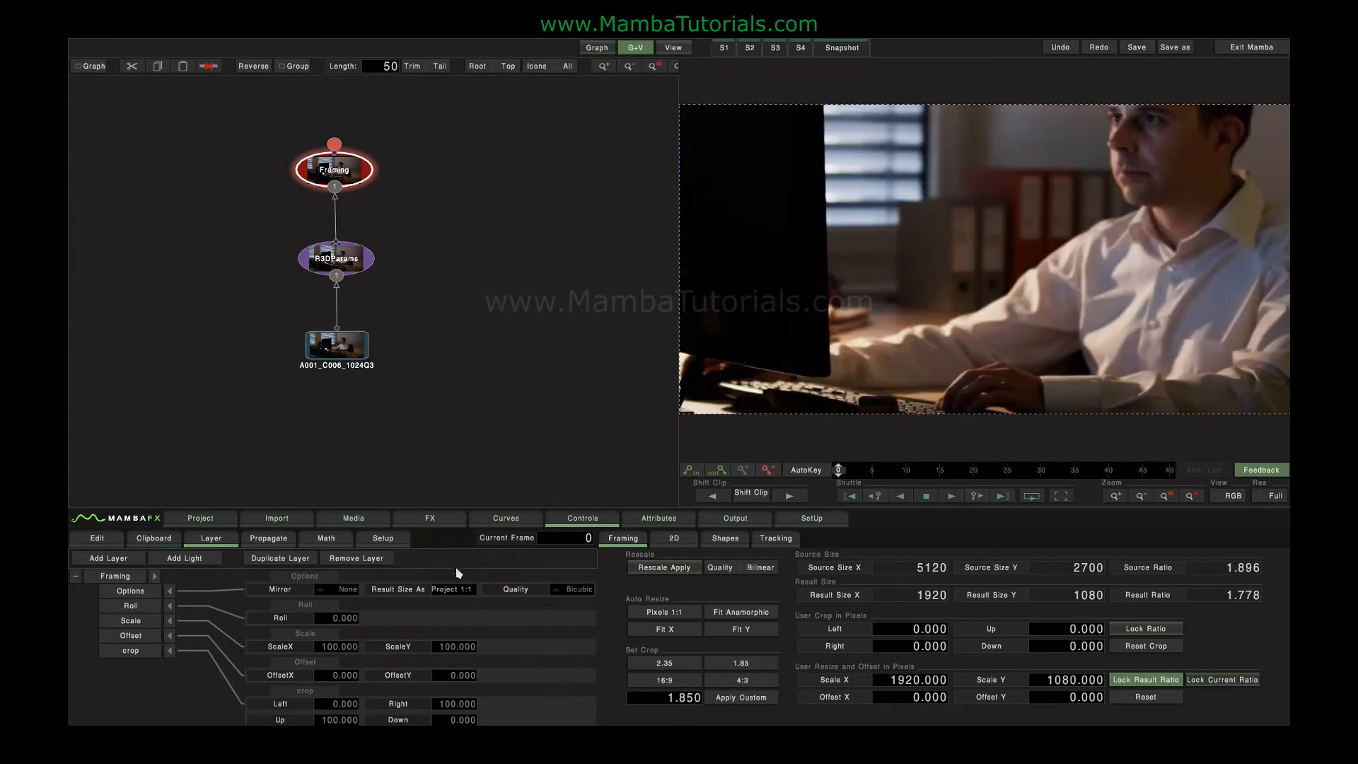
left_click_drag(708, 113, 503, 95)
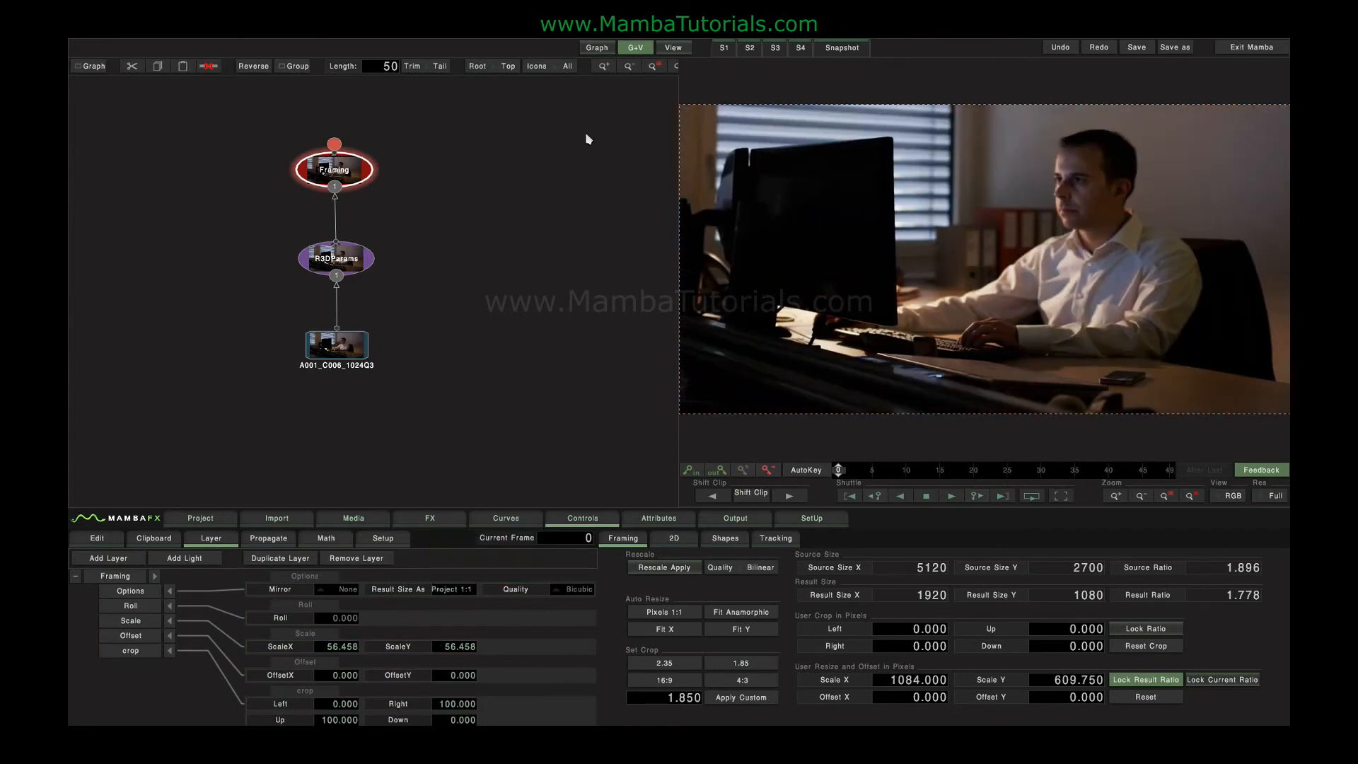
left_click_drag(763, 218, 842, 273)
- Try a Color Grade node between R3DParams and Framing with its gamma pushed strongly toward orange, and delete that node
left_click(359, 270)
left_click_drag(360, 272, 440, 276)
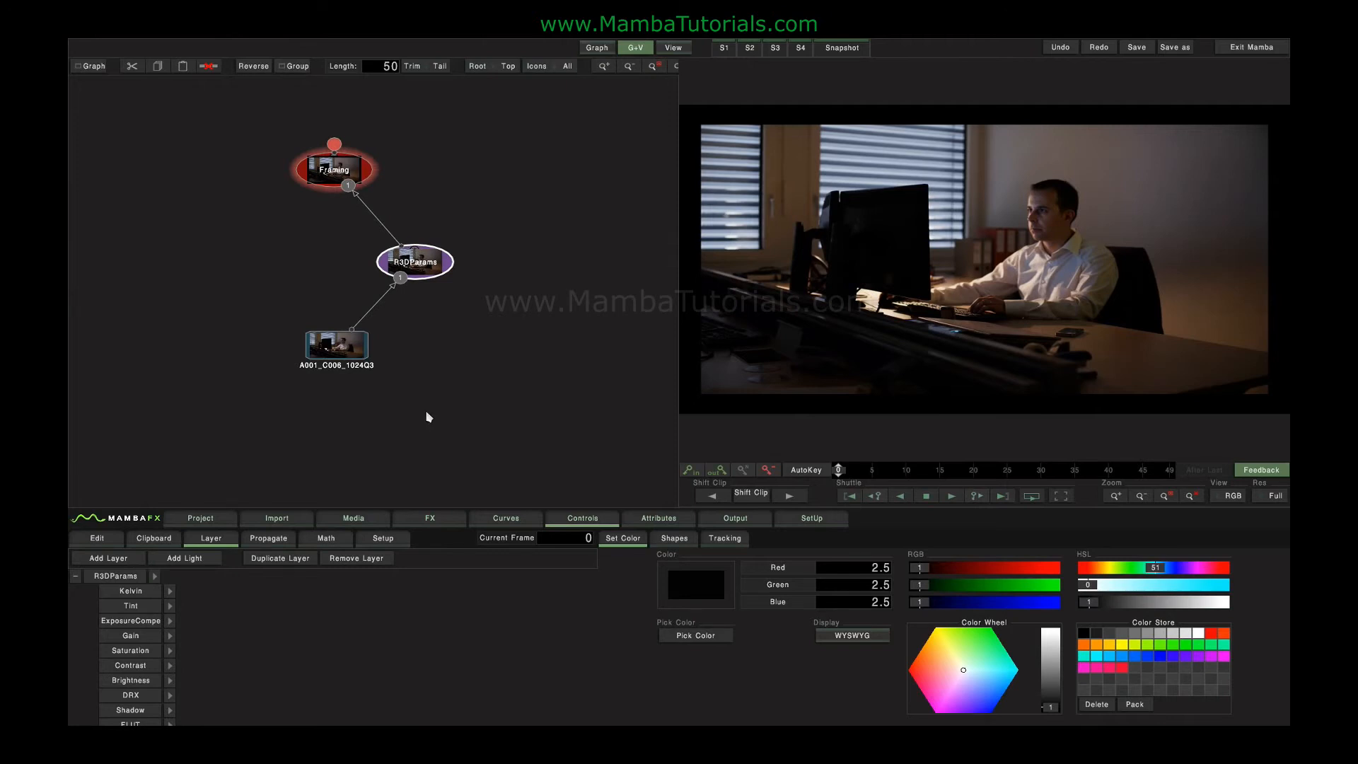
left_click(445, 514)
left_click(415, 556)
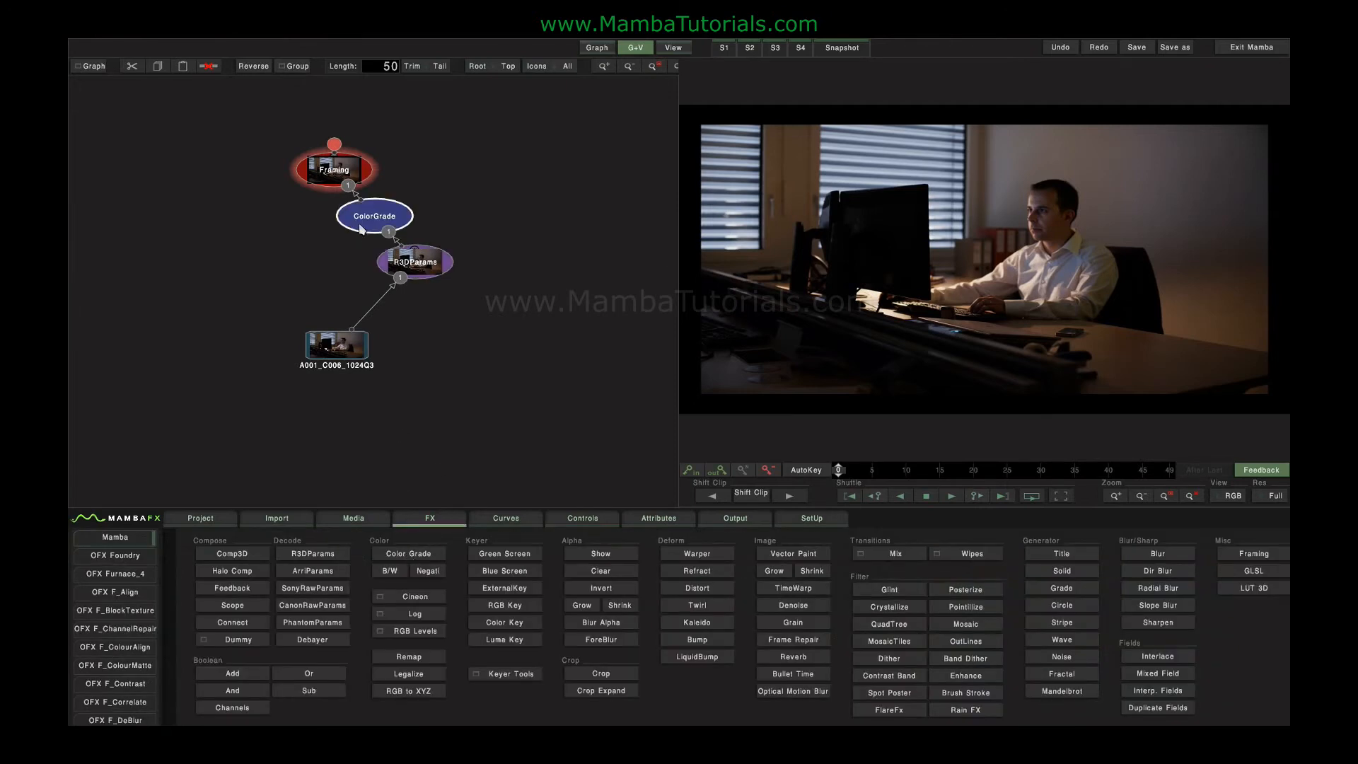
double_click(358, 228)
left_click_drag(1105, 657, 727, 424)
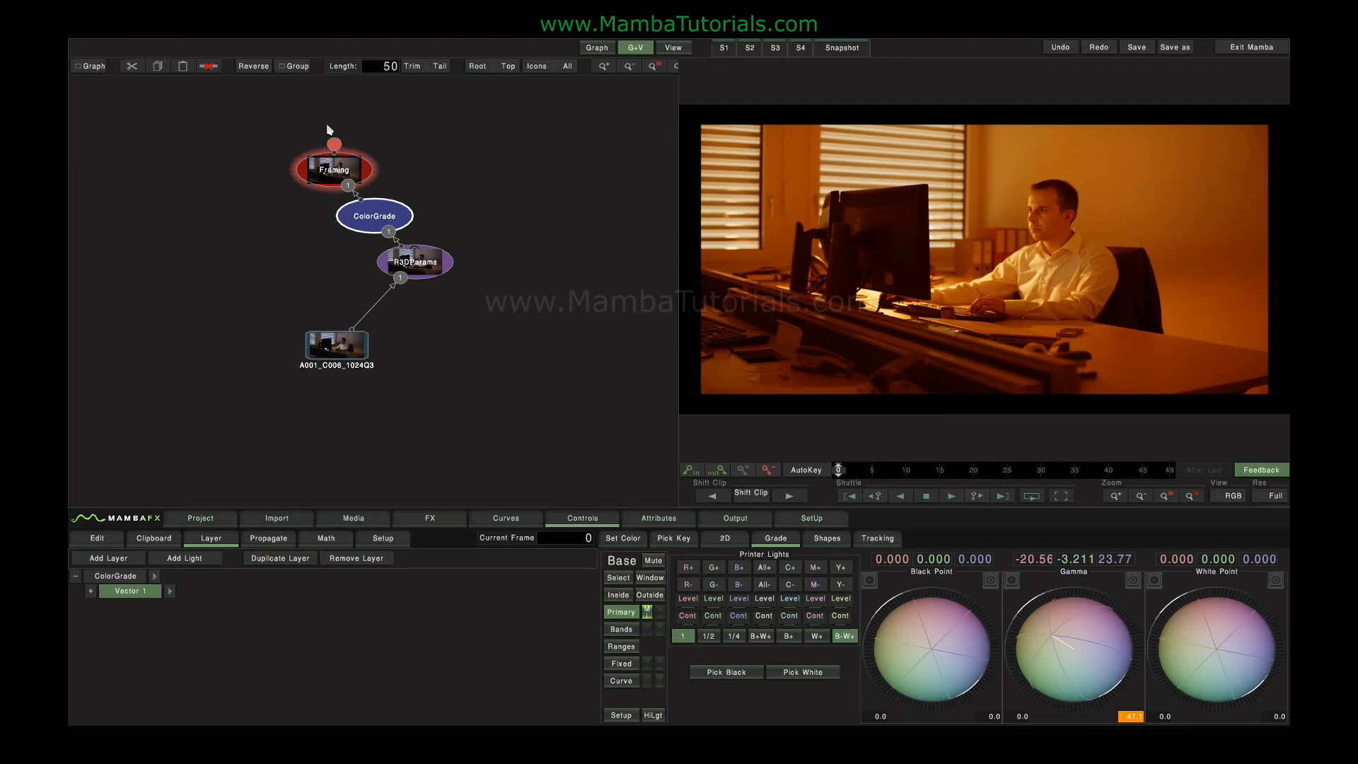
key("Delete")
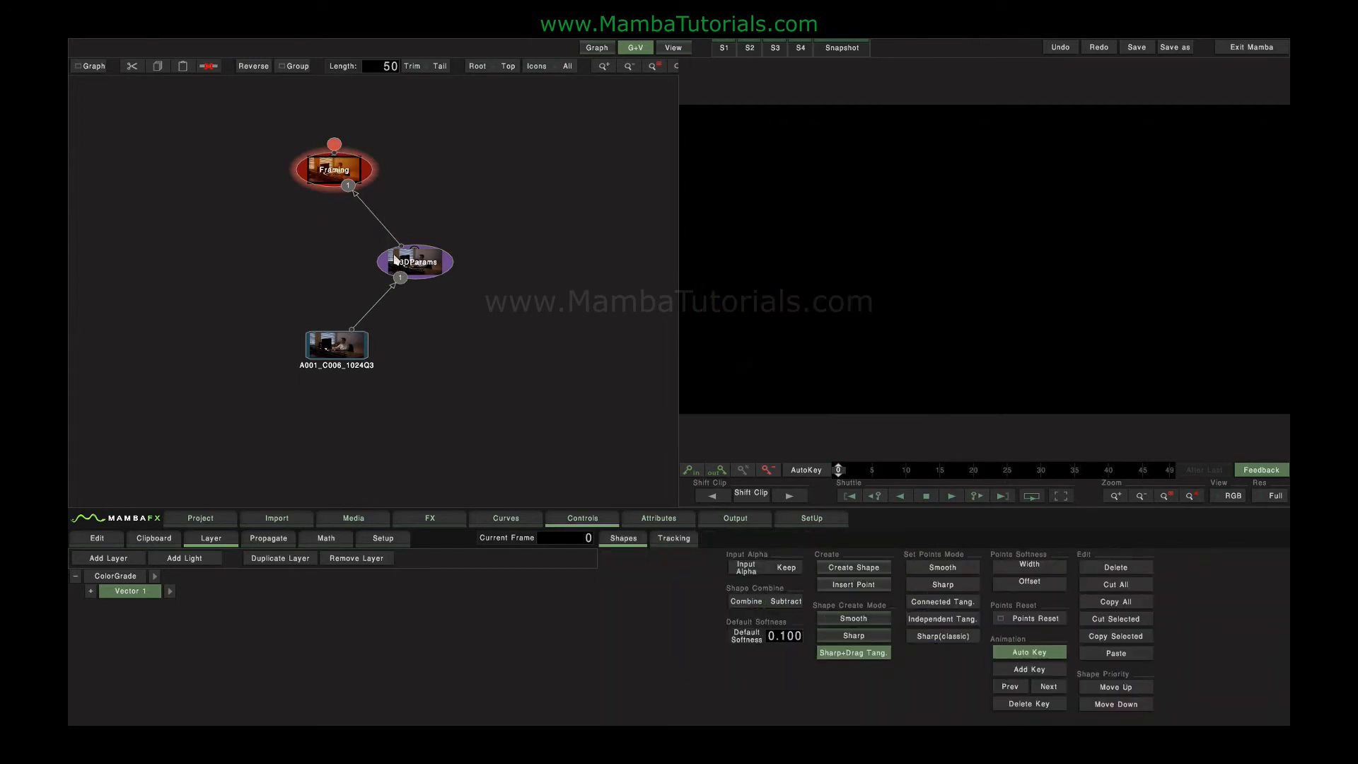
- Try a Denoise node between R3DParams and Framing, and delete it from the graph
left_click(398, 271)
left_click(432, 520)
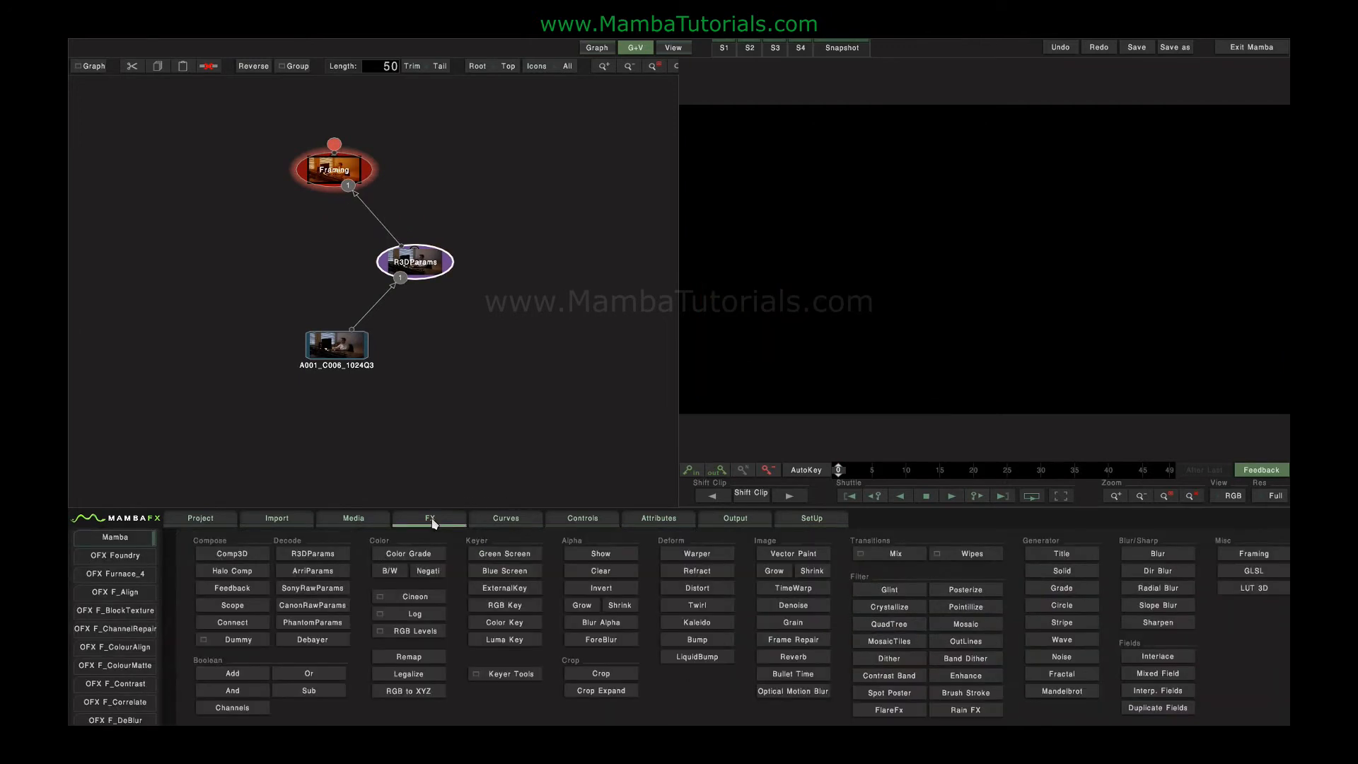
left_click(804, 607)
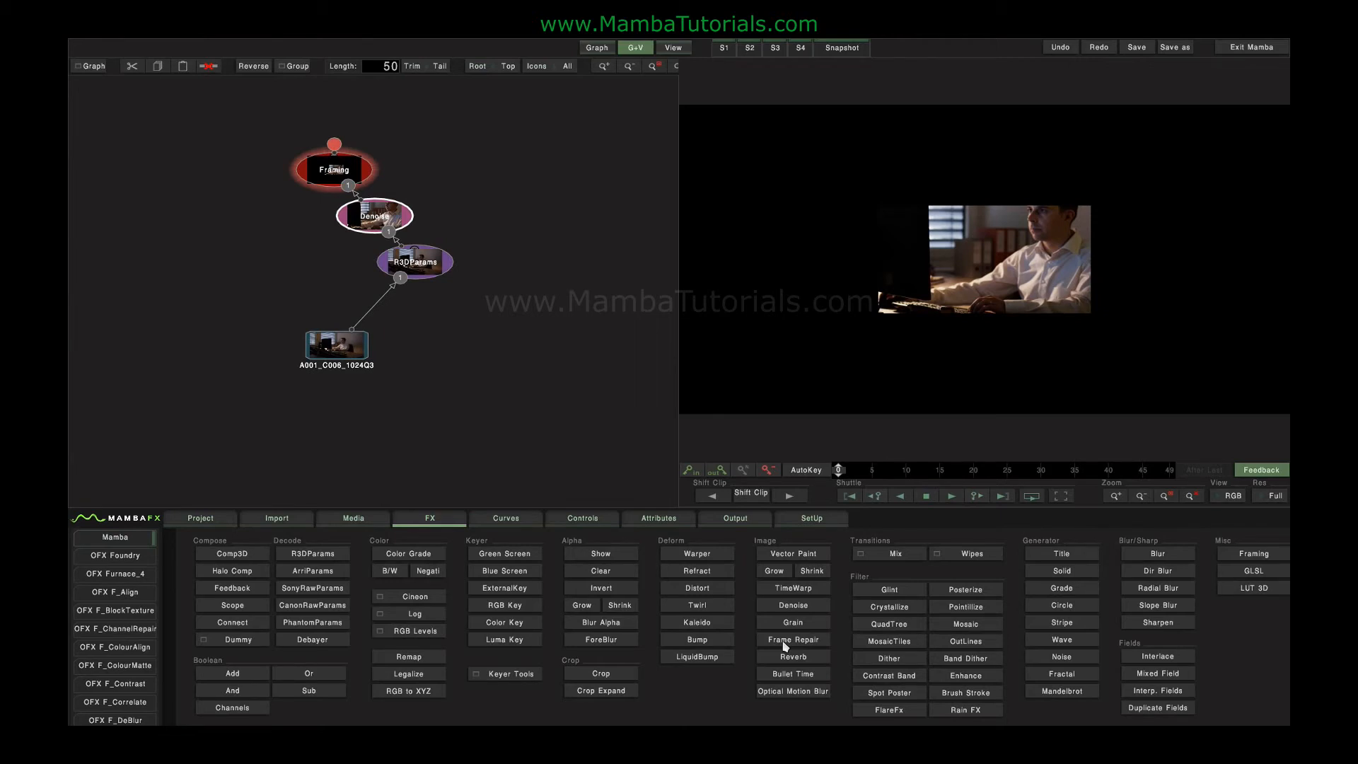
left_click_drag(371, 222, 410, 202)
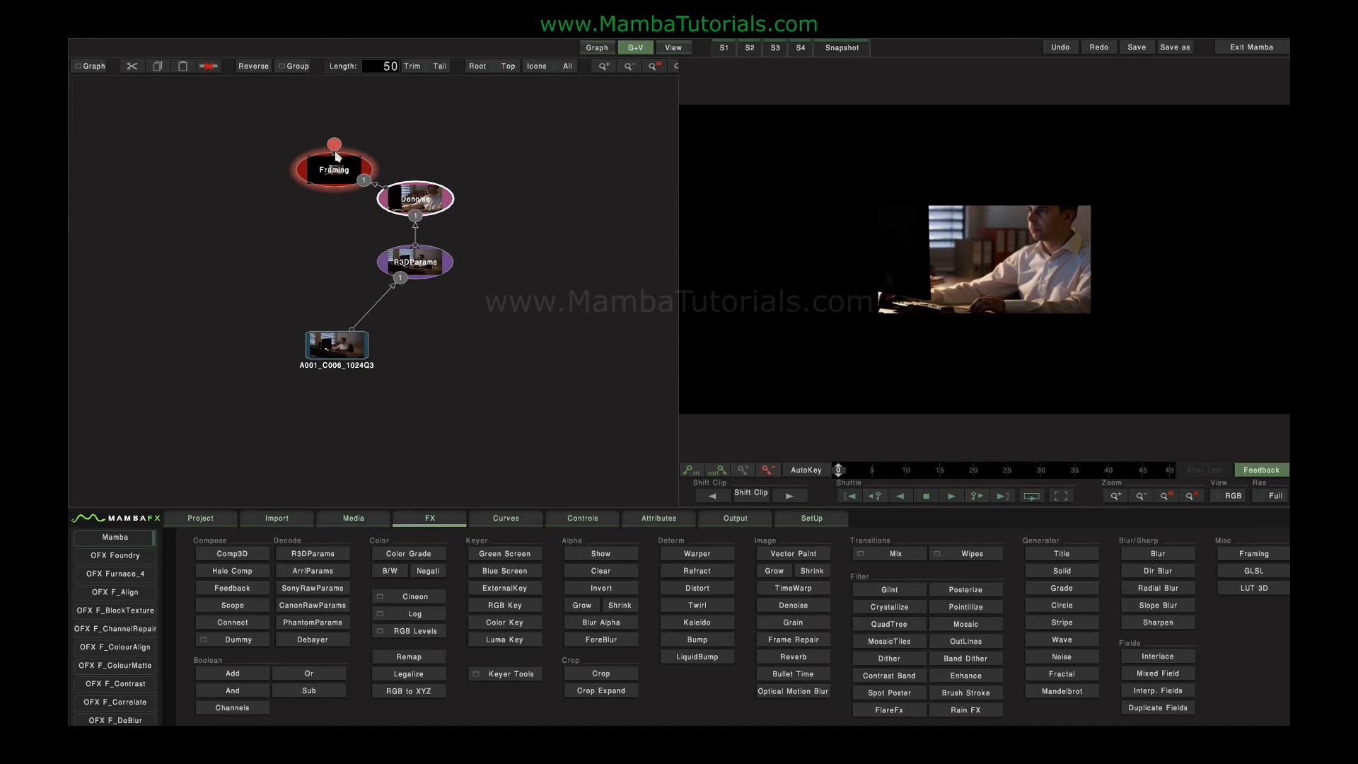
left_click_drag(414, 200, 410, 214)
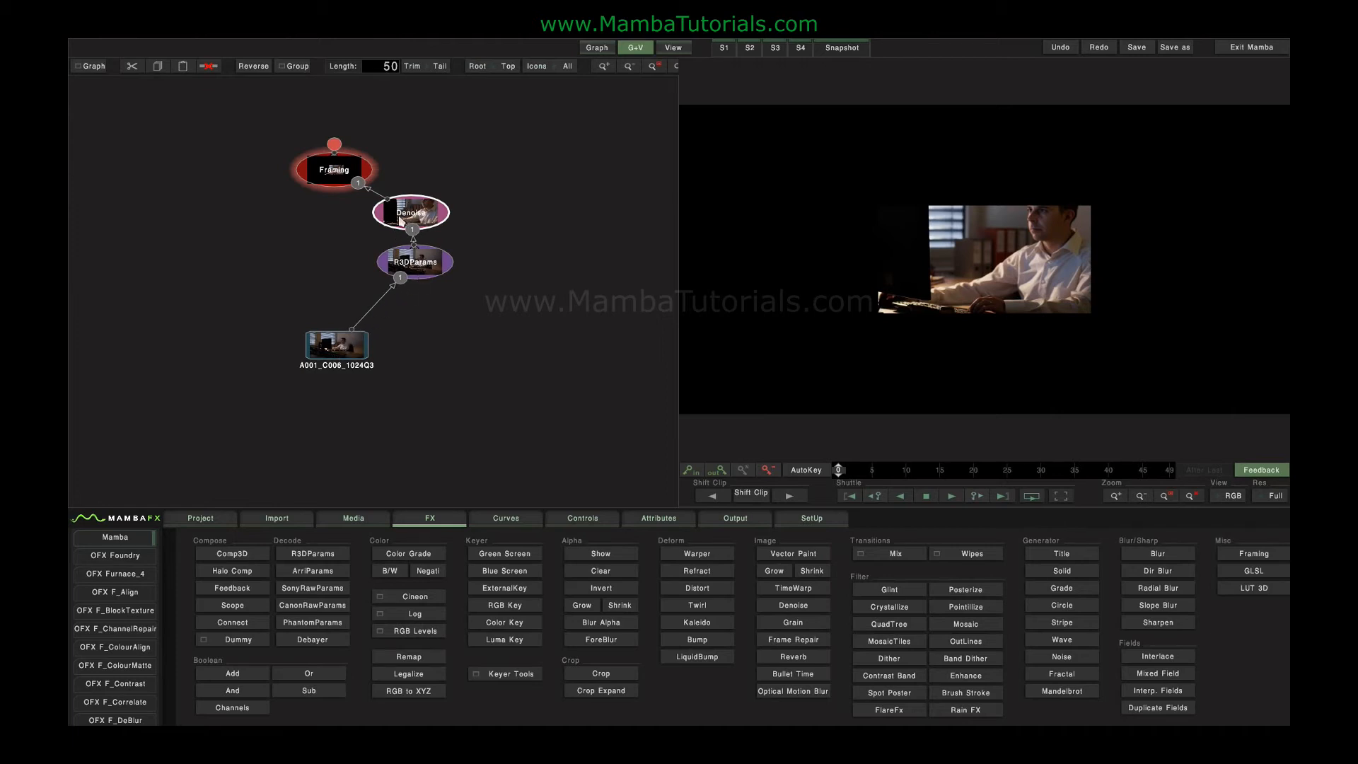
key("Delete")
- Spread the Framing and R3DParams nodes apart, insert a Gauss blur node between them, and set its radius to 46
left_click_drag(335, 169, 374, 180)
left_click(421, 271)
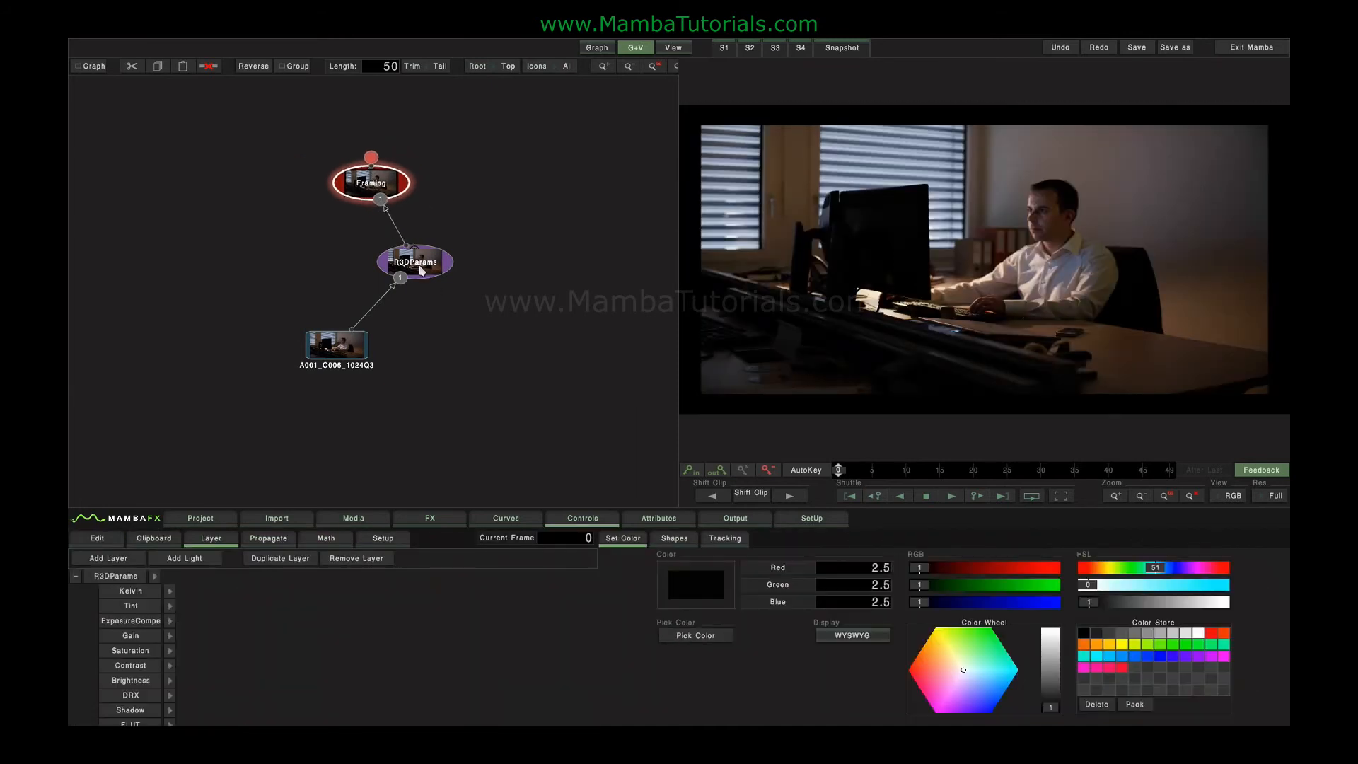
left_click_drag(421, 270, 425, 294)
left_click(431, 518)
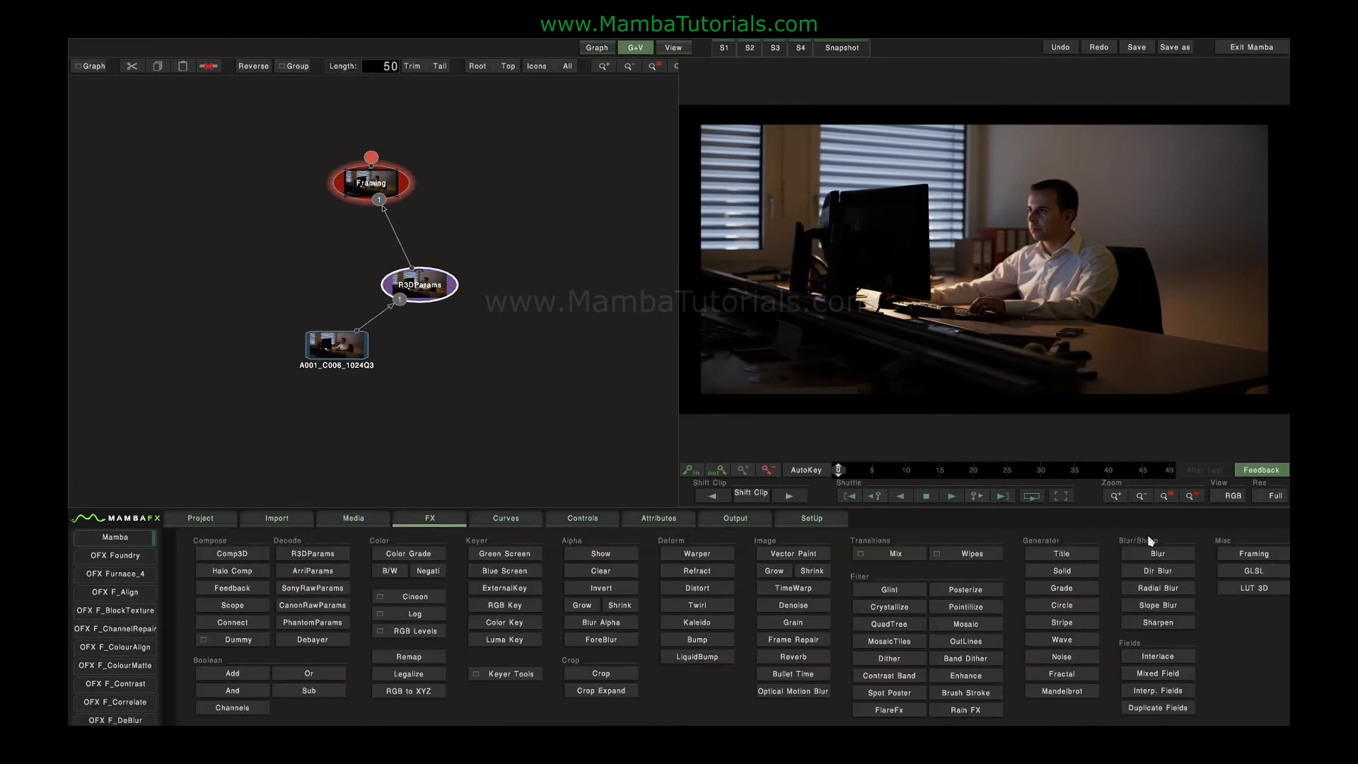
left_click(1137, 557)
left_click(411, 243)
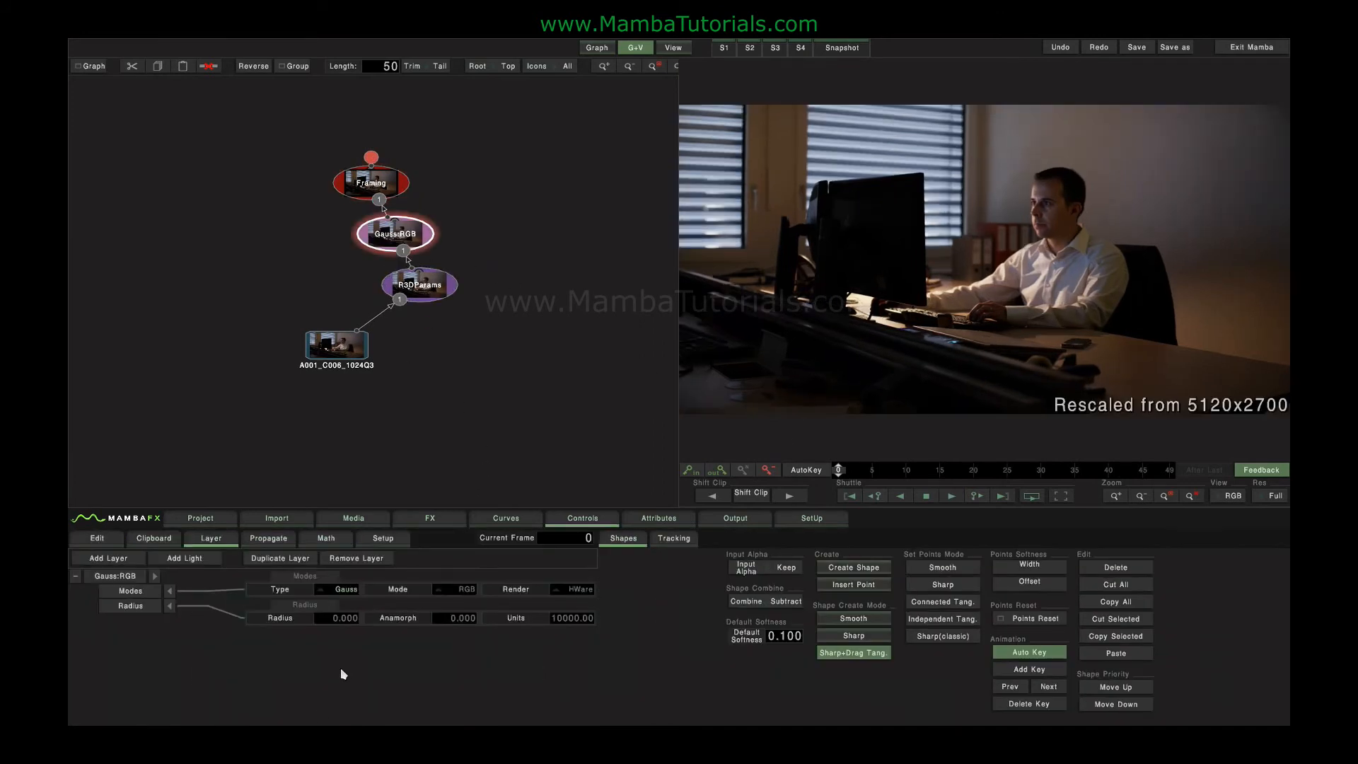
left_click_drag(455, 624, 627, 622)
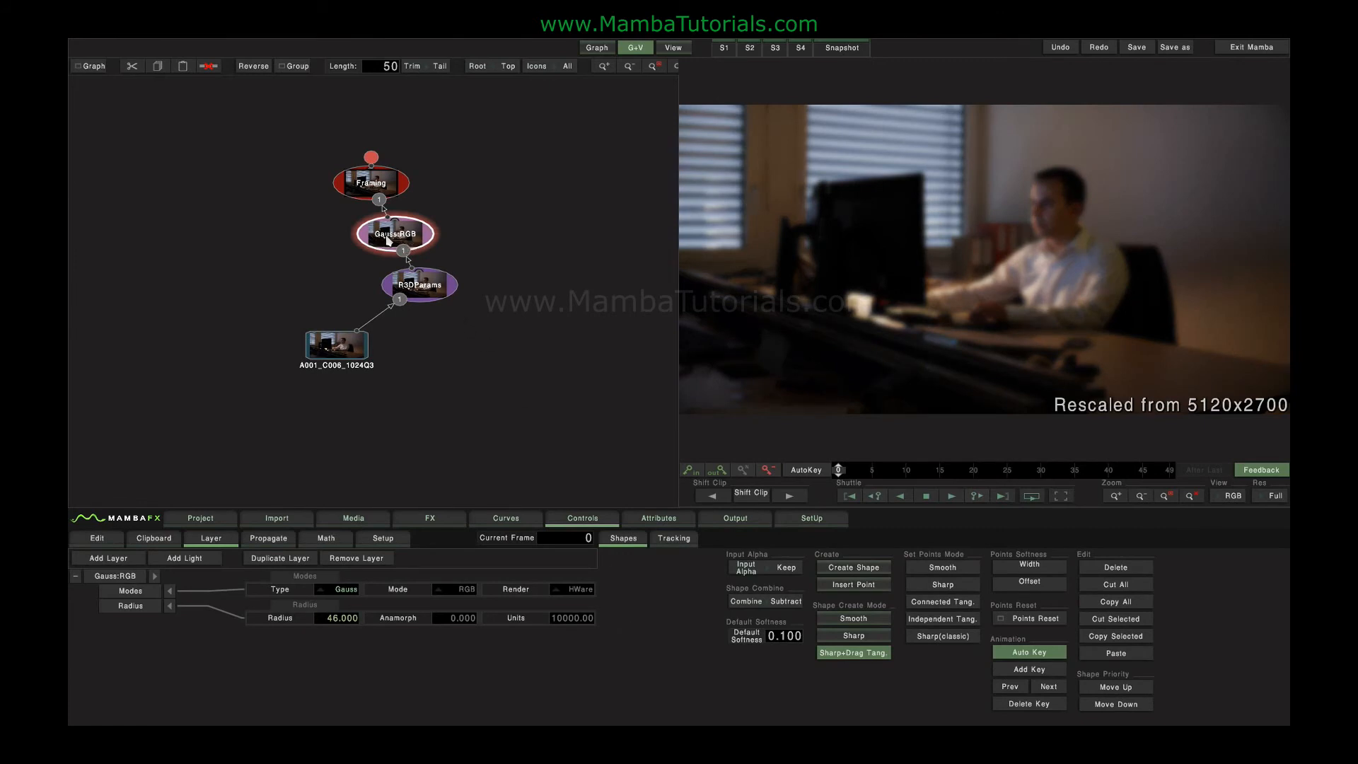
- Remove the blur node from before the Framing node and paste it after the Framing node
key("Delete")
mouse_move(384, 187)
left_mouse_down()
mouse_move(383, 247)
mouse_move(380, 172)
left_mouse_up()
key("ctrl+v")
left_click_drag(370, 225, 397, 179)
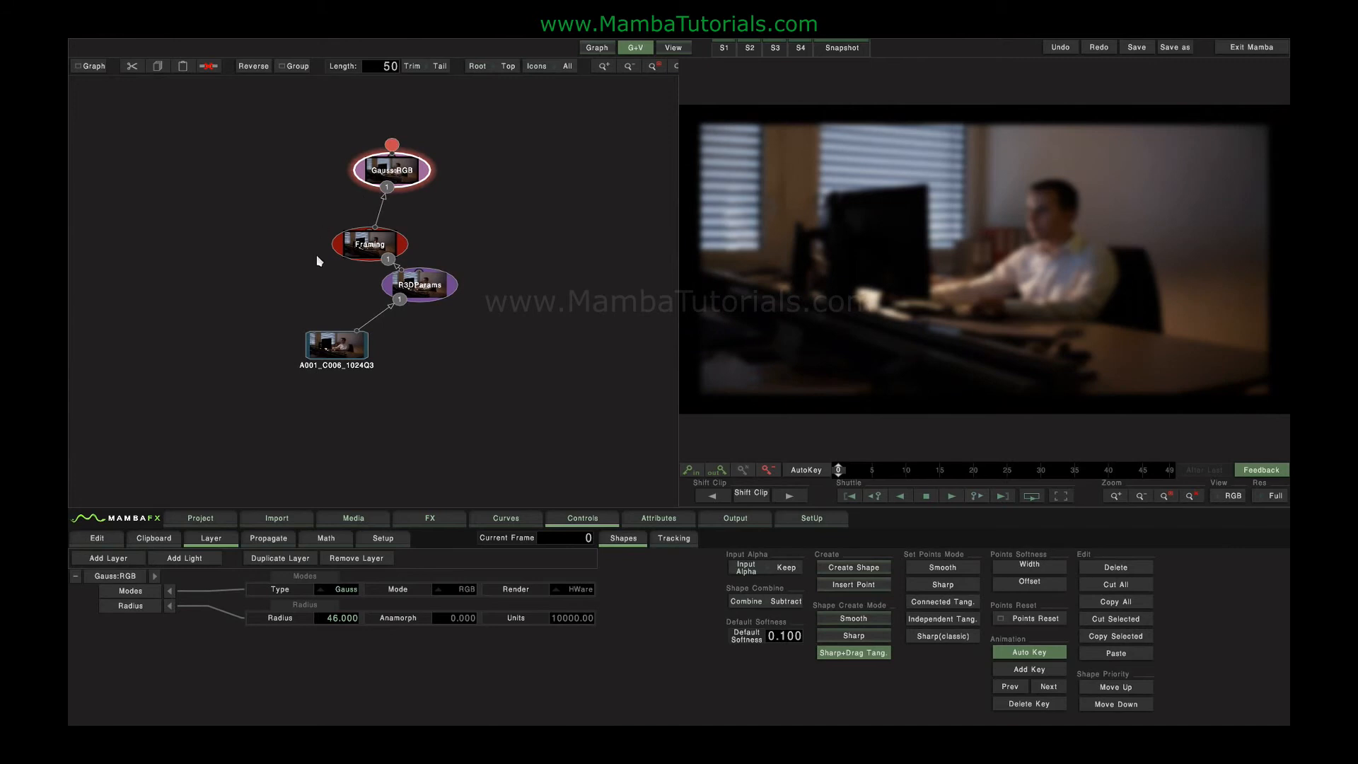
- Rearrange the graph by moving the Framing node up, R3DParams aside, and the blur node directly above Framing
left_click(361, 253)
left_click_drag(361, 253, 372, 239)
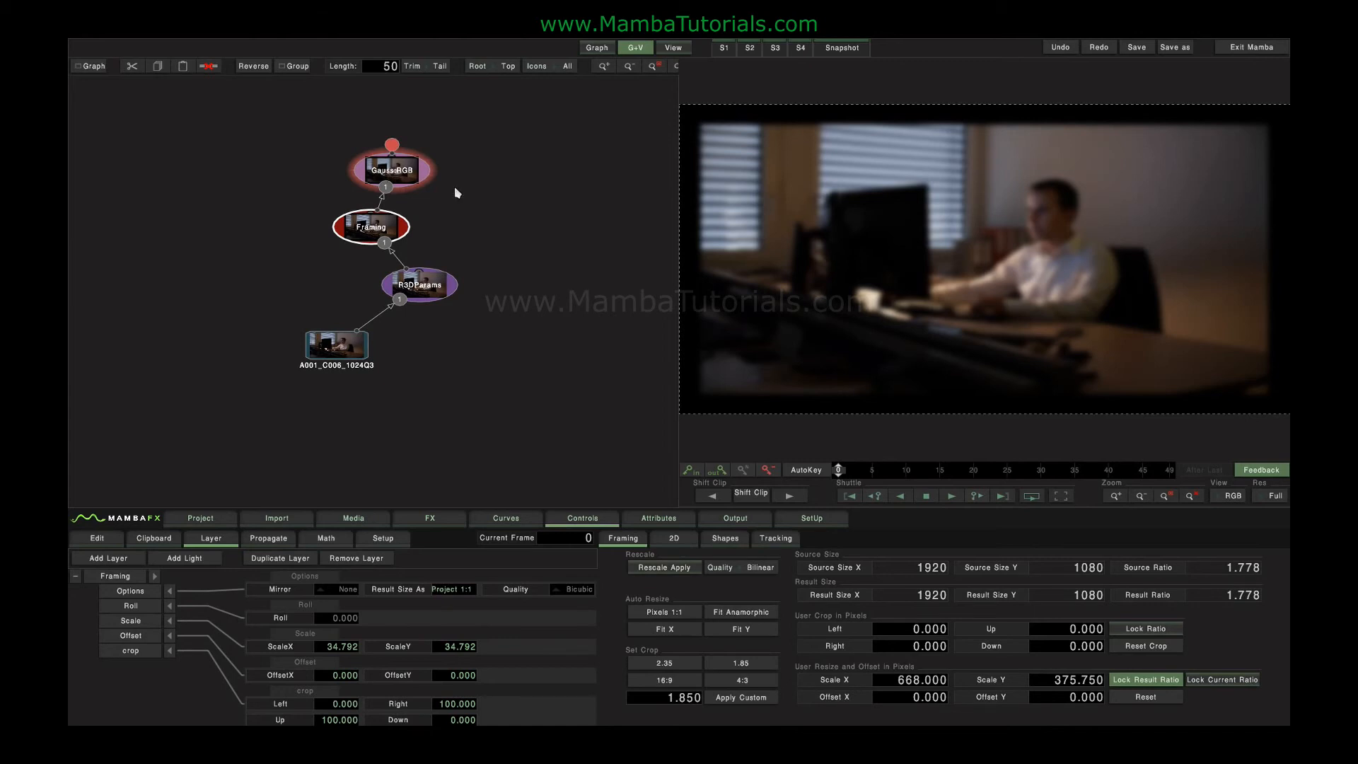
left_click_drag(427, 280, 490, 301)
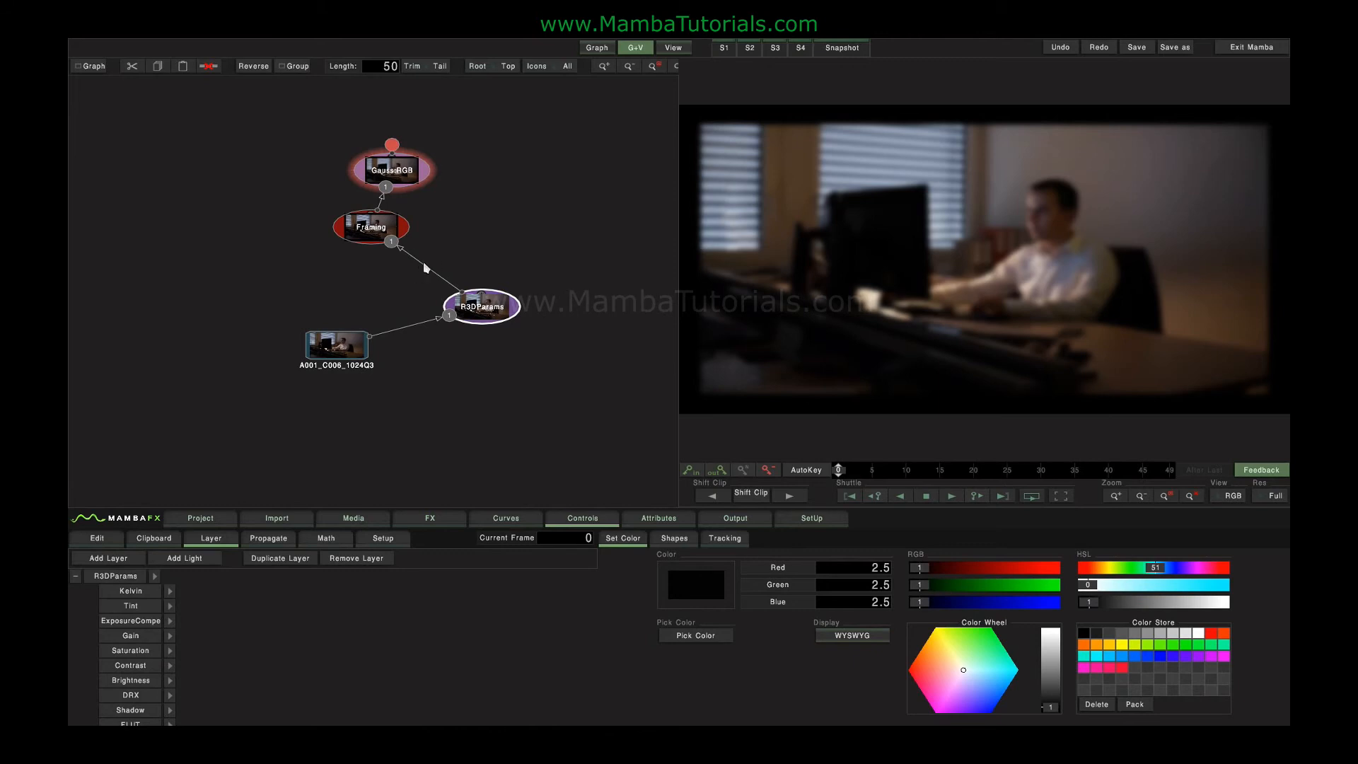
left_click_drag(402, 167, 384, 150)
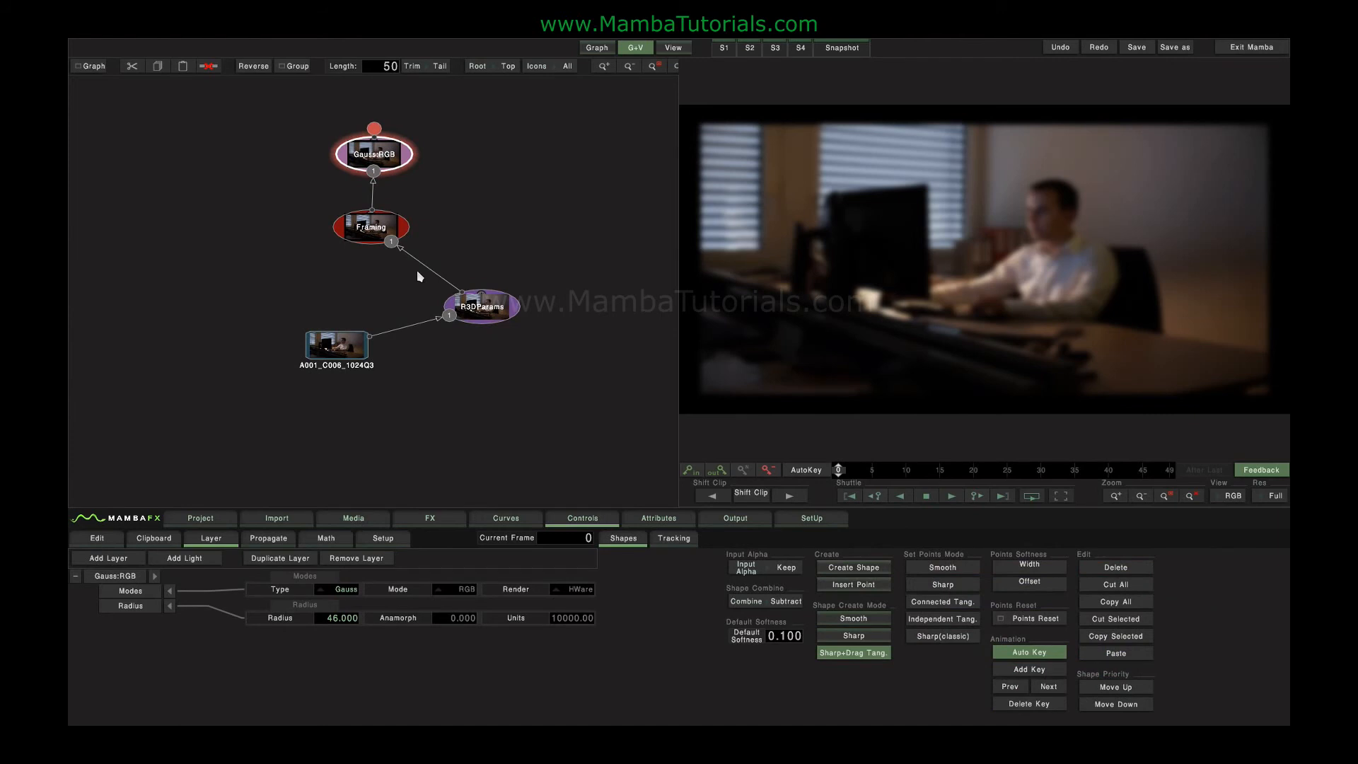
- Rearrange the graph by stacking R3DParams above the source clip, Framing above it, and the Gauss blur node up beside Framing
left_click_drag(472, 312, 341, 302)
left_click(377, 228)
left_click_drag(377, 227, 362, 239)
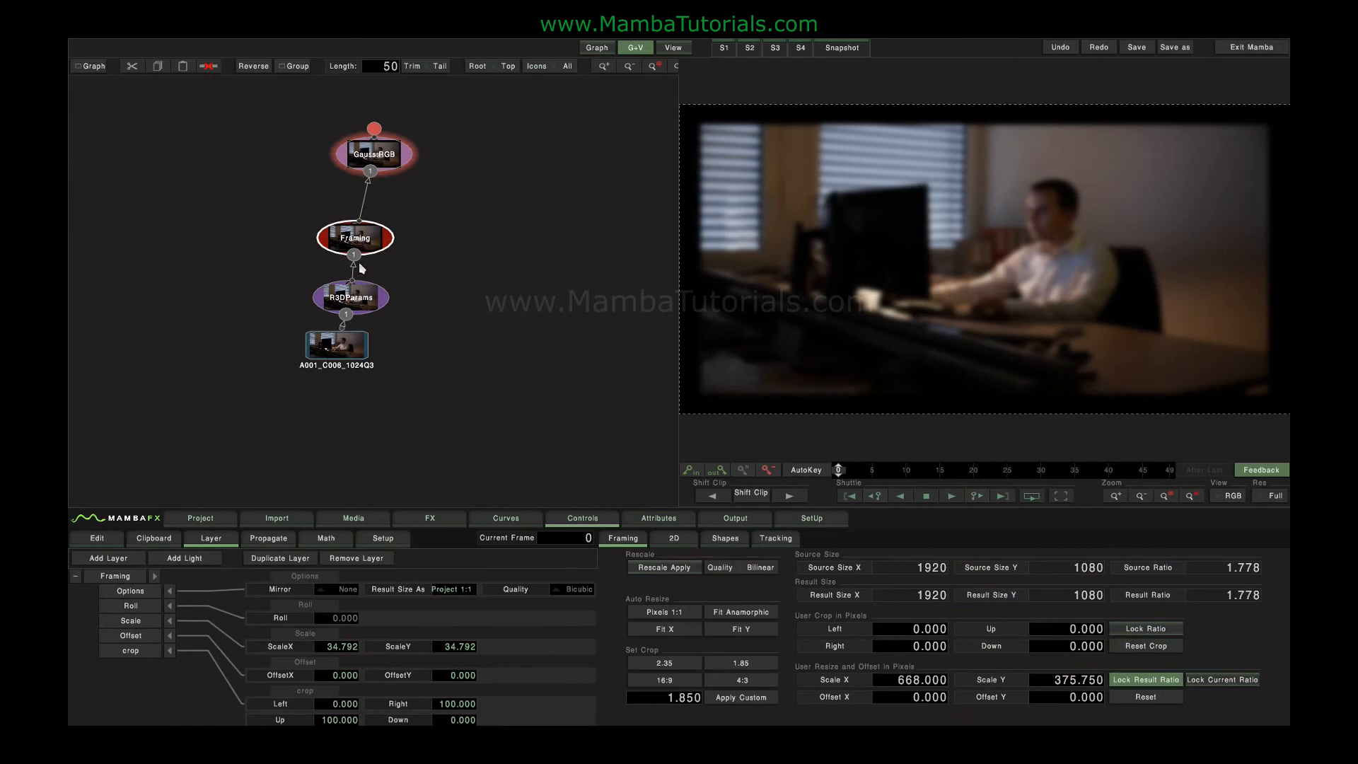
left_click_drag(365, 243, 358, 246)
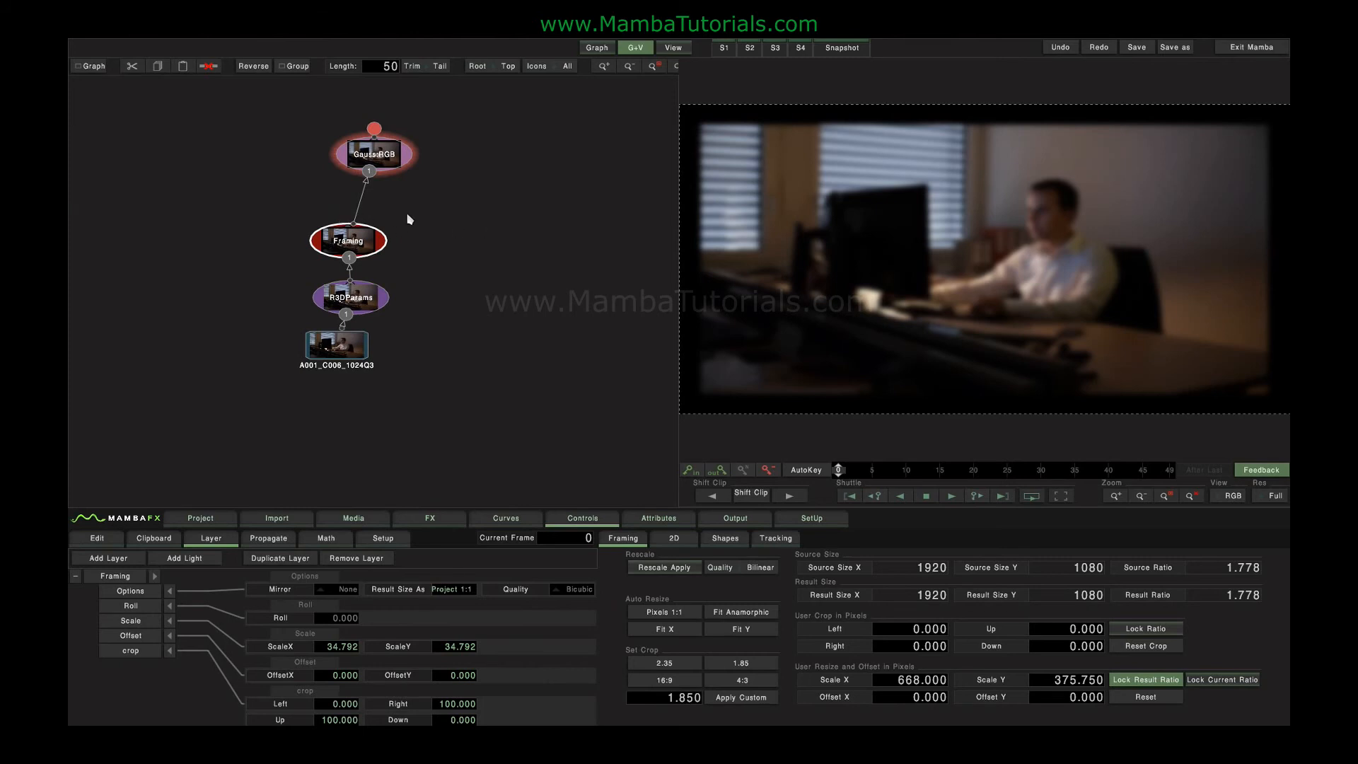
left_click_drag(372, 246, 369, 214)
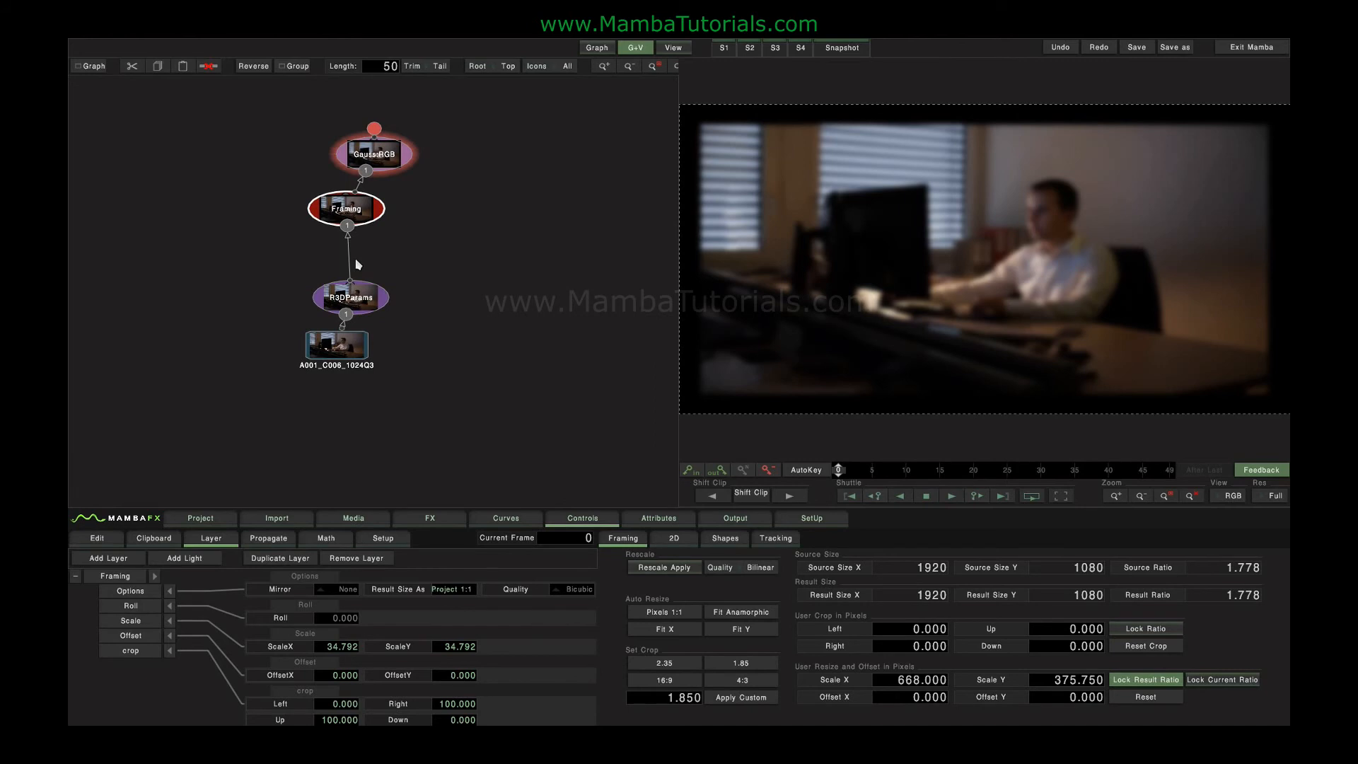
left_click_drag(356, 302, 343, 280)
left_click_drag(385, 152, 405, 141)
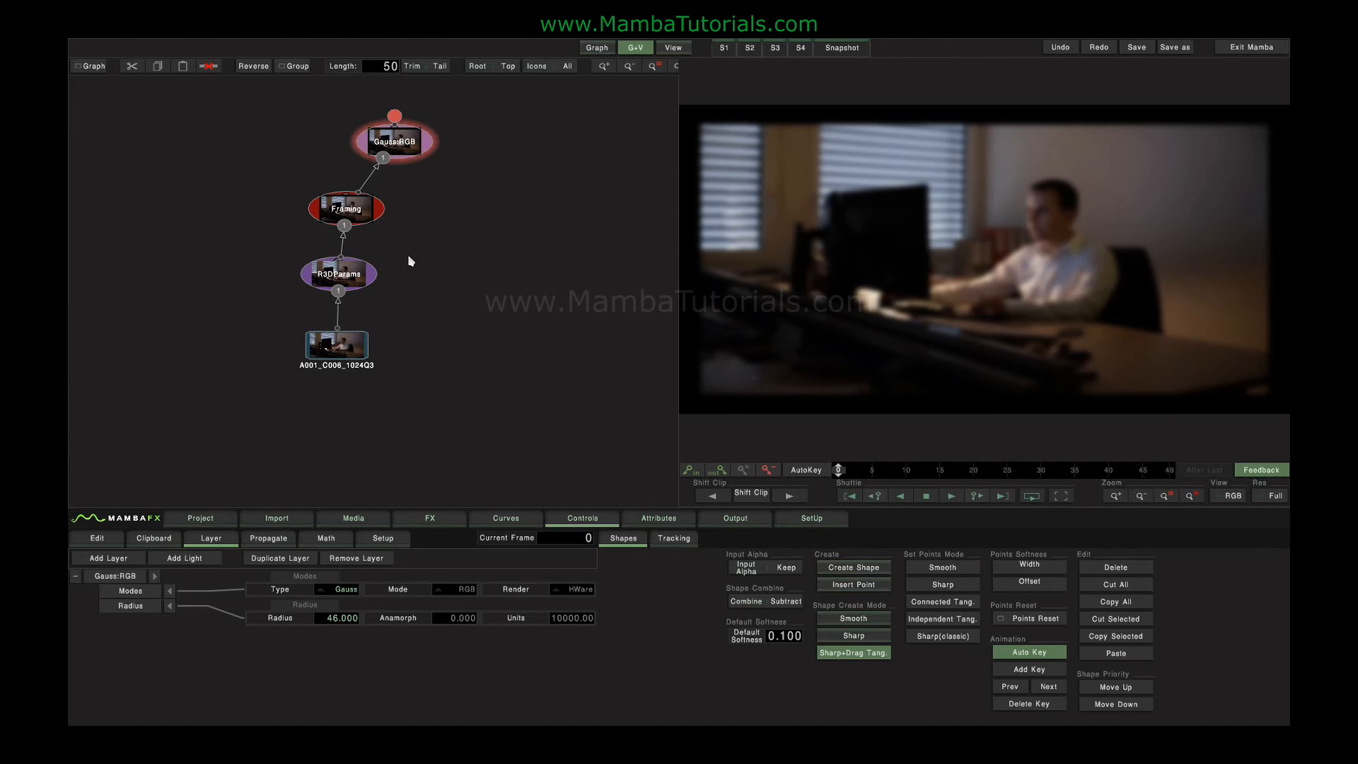
- Delete the Framing and Gauss blur nodes together, leaving only the source clip and R3DParams
left_click(376, 214)
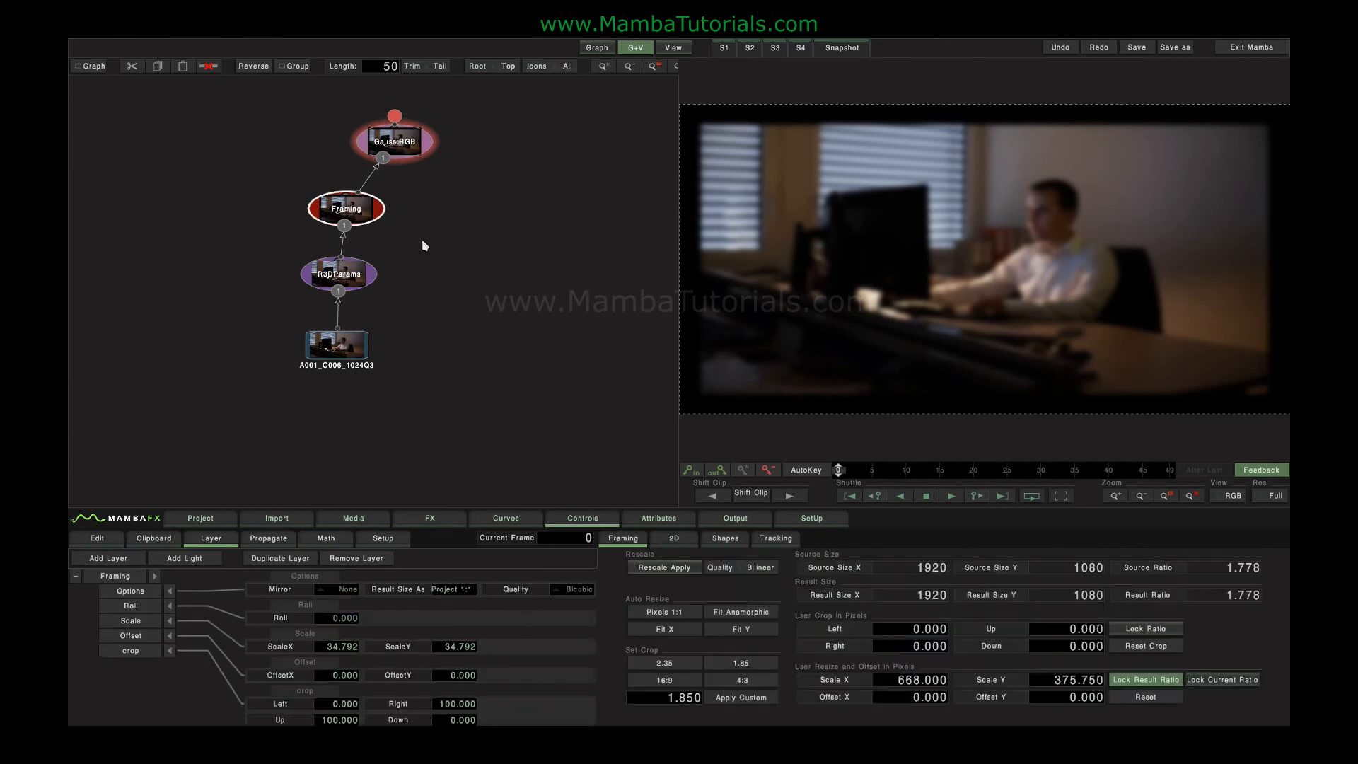
left_click_drag(229, 146, 457, 224)
key("Delete")
- Add a Comp3D node after R3DParams and set its Result Size As option to Project
left_click(426, 518)
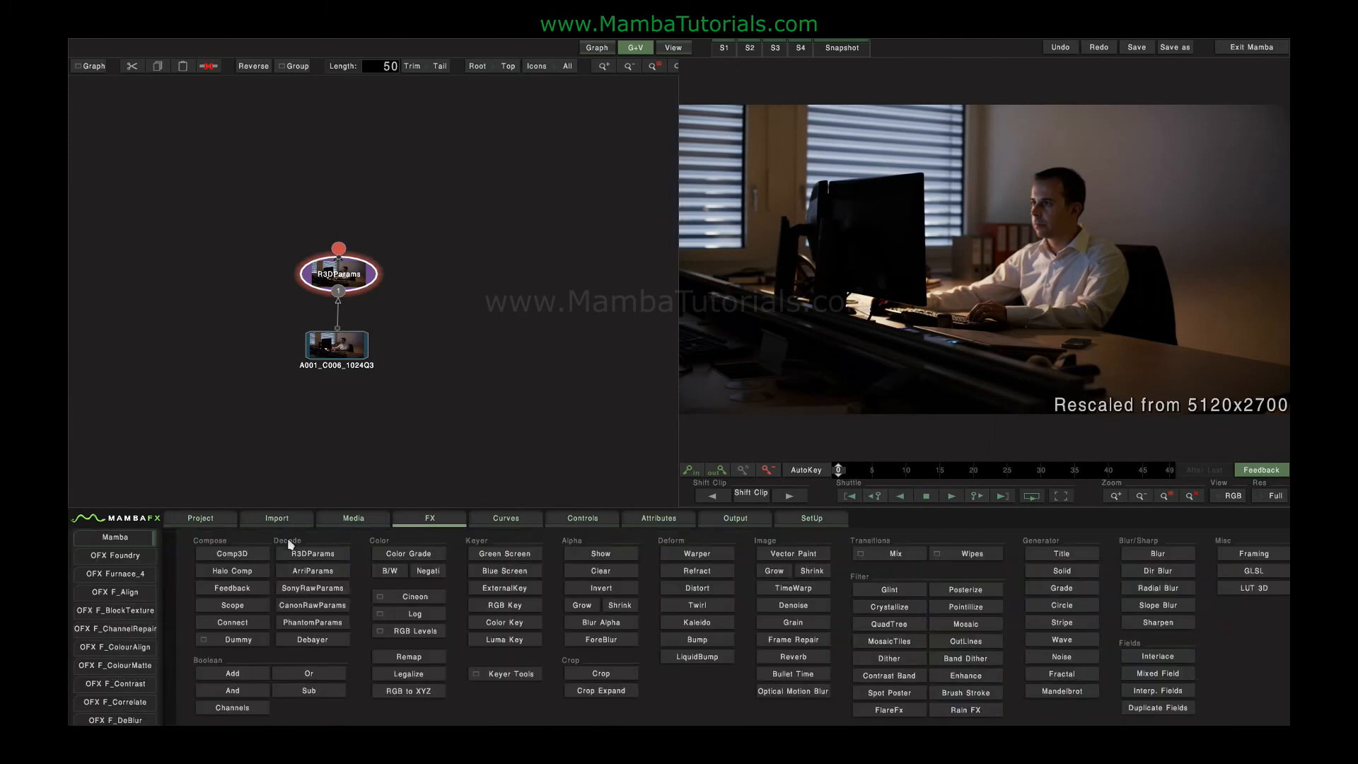
left_click(234, 554)
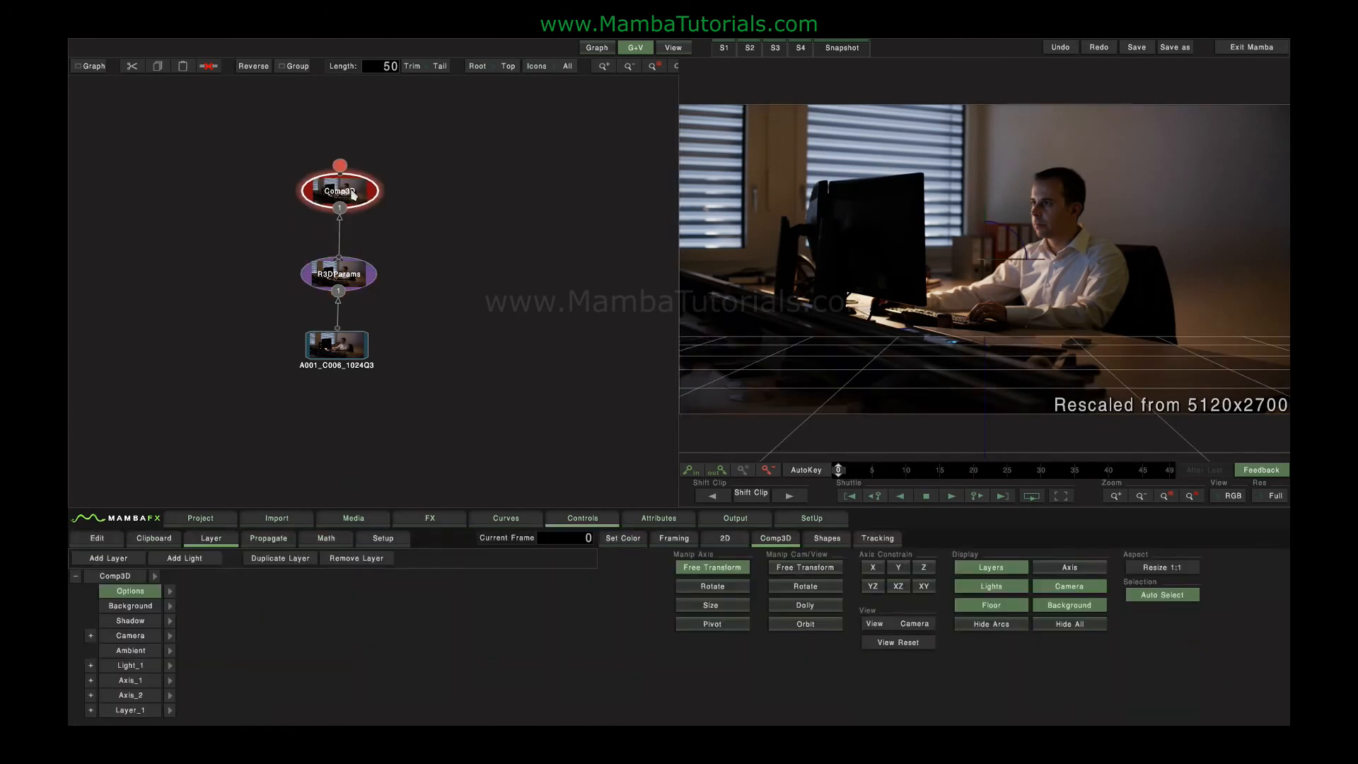
left_click(169, 593)
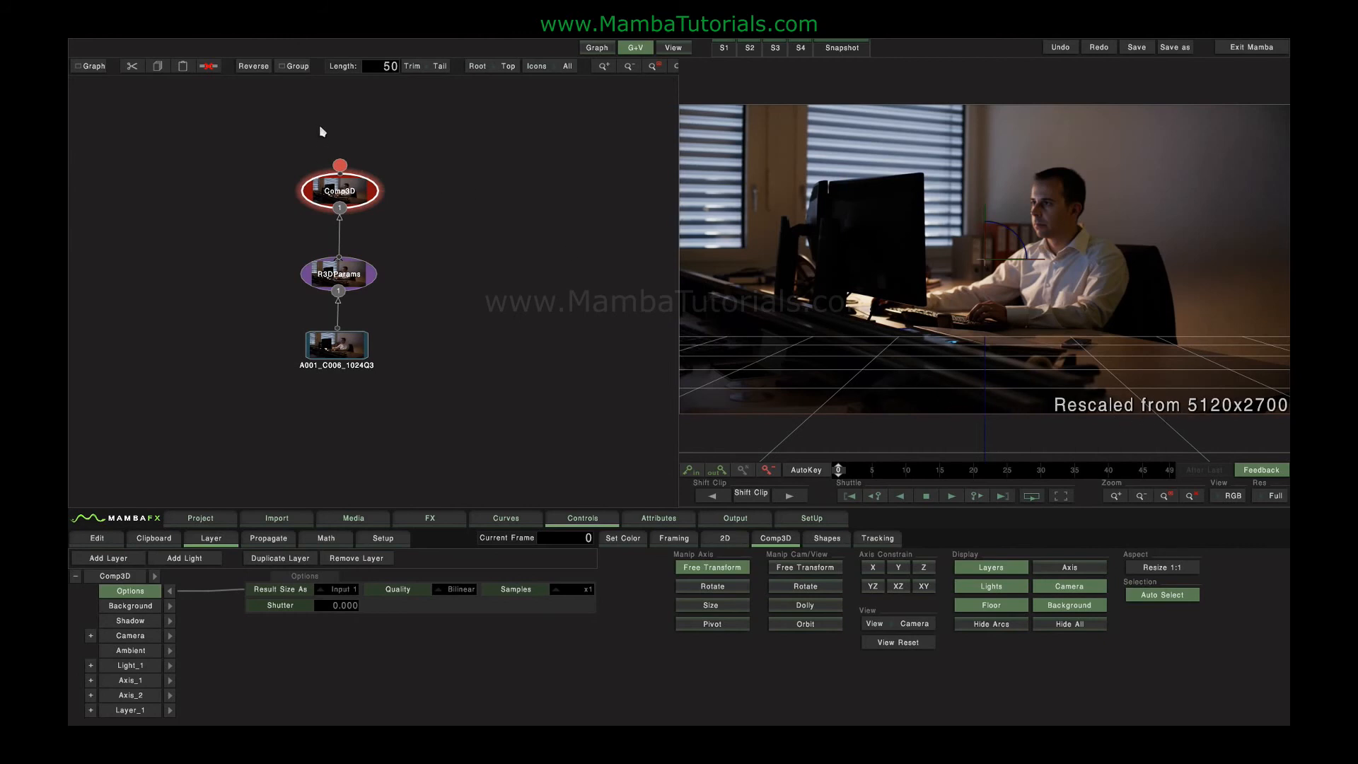
left_click(338, 593)
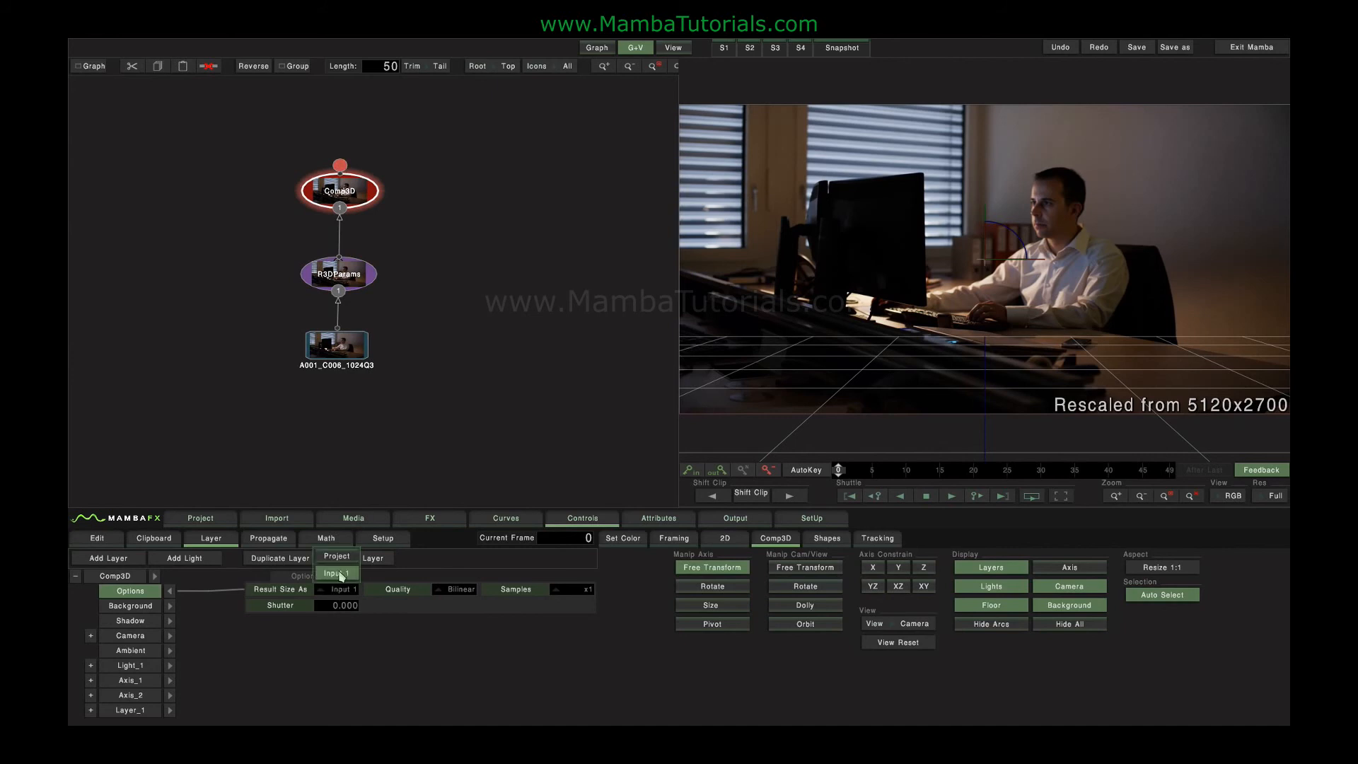
left_click(340, 562)
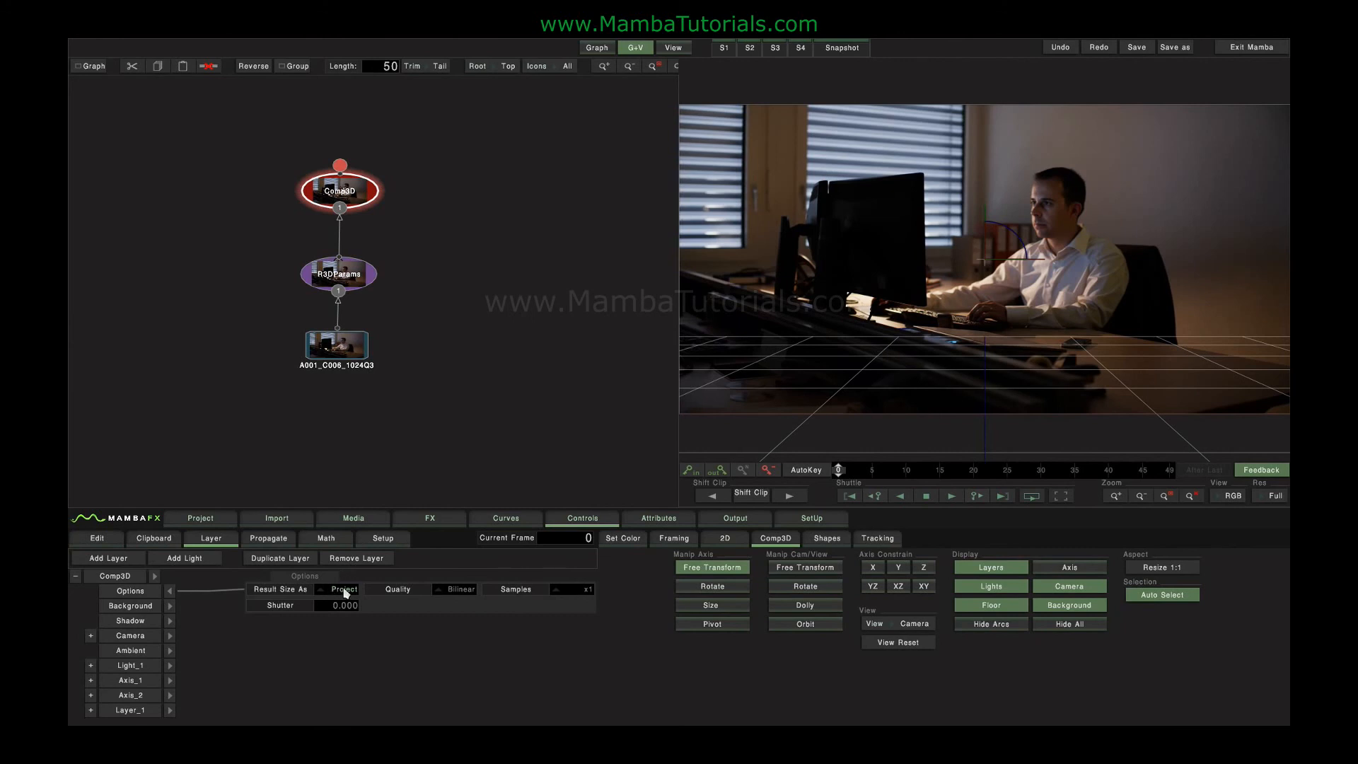
- Move the Comp3D node down closer to R3DParams and revisit its Result Size As choices
left_click_drag(343, 189, 400, 211)
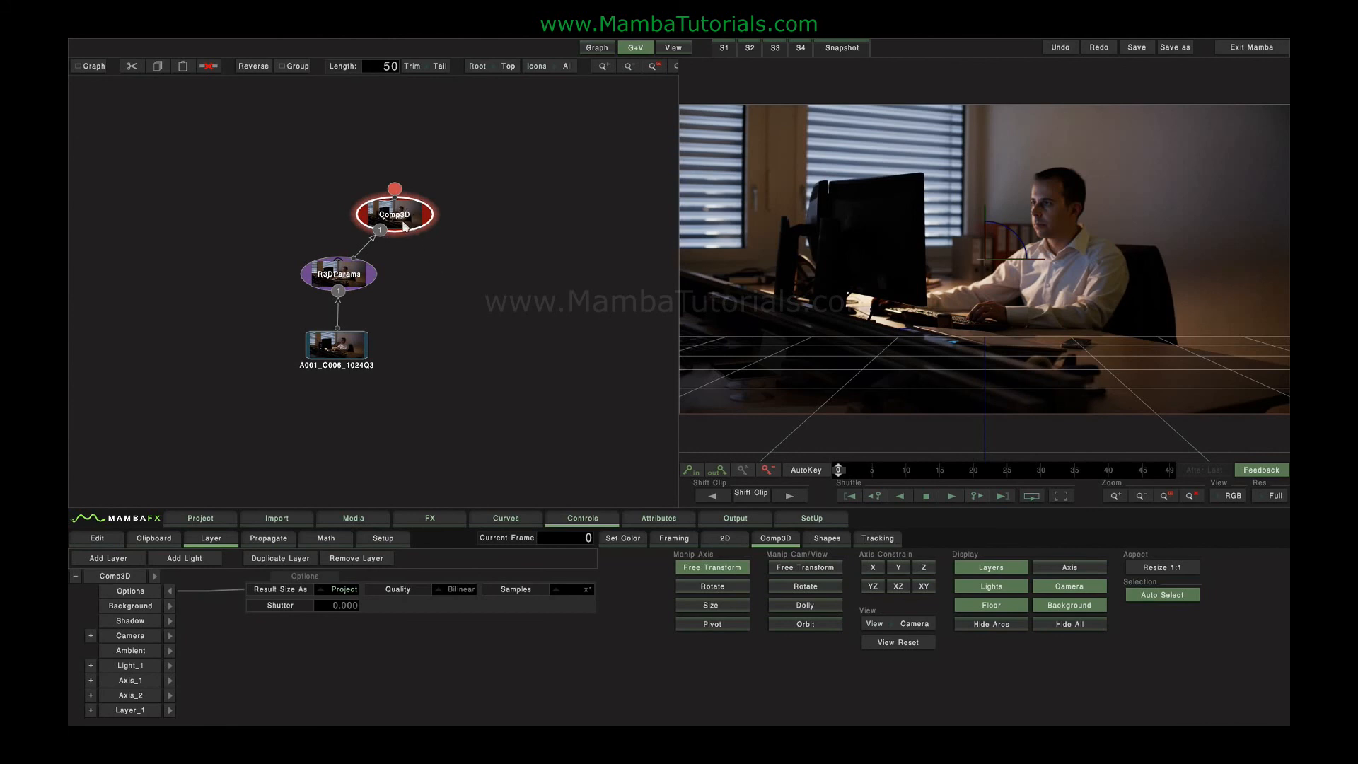
left_click(340, 589)
left_click(336, 570)
- Activate Render Resolution and Framing in the render output options and open its settings
left_click(748, 522)
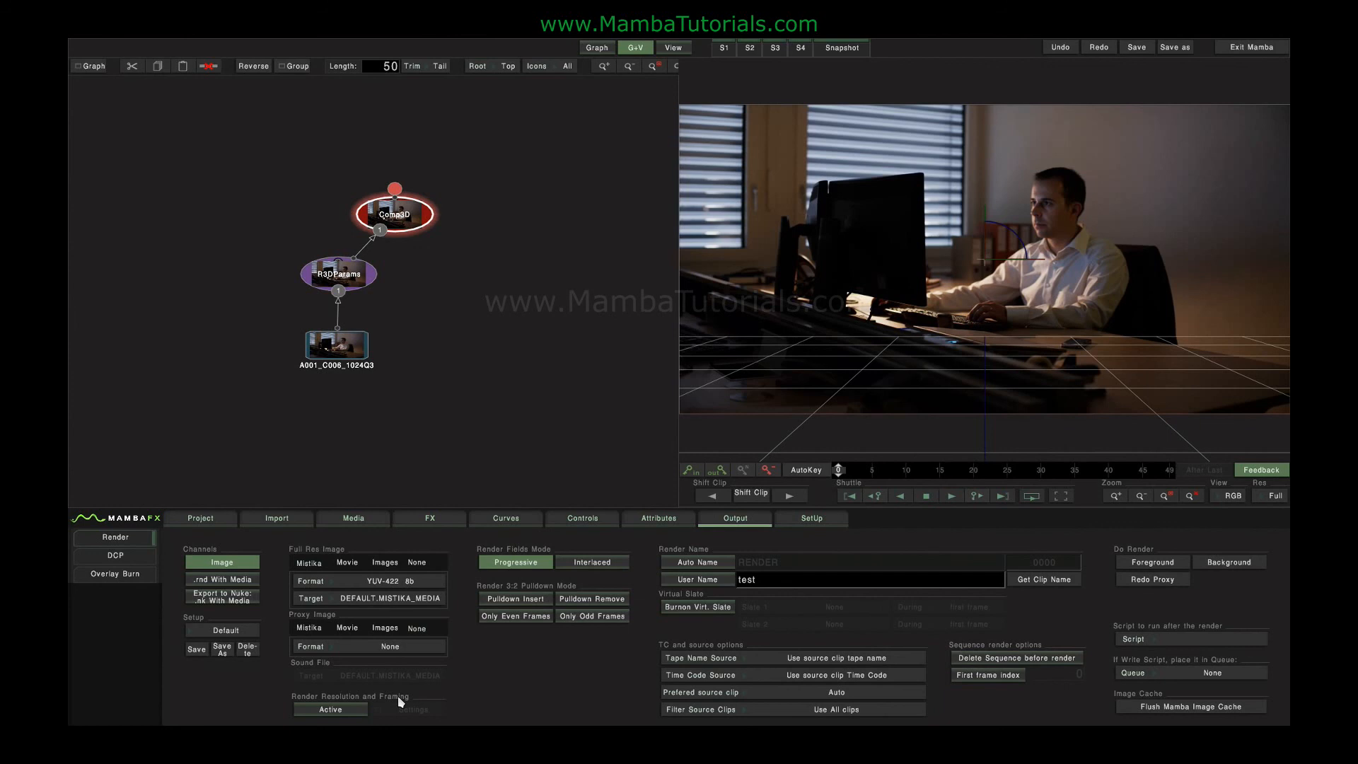
left_click(379, 709)
left_click(409, 712)
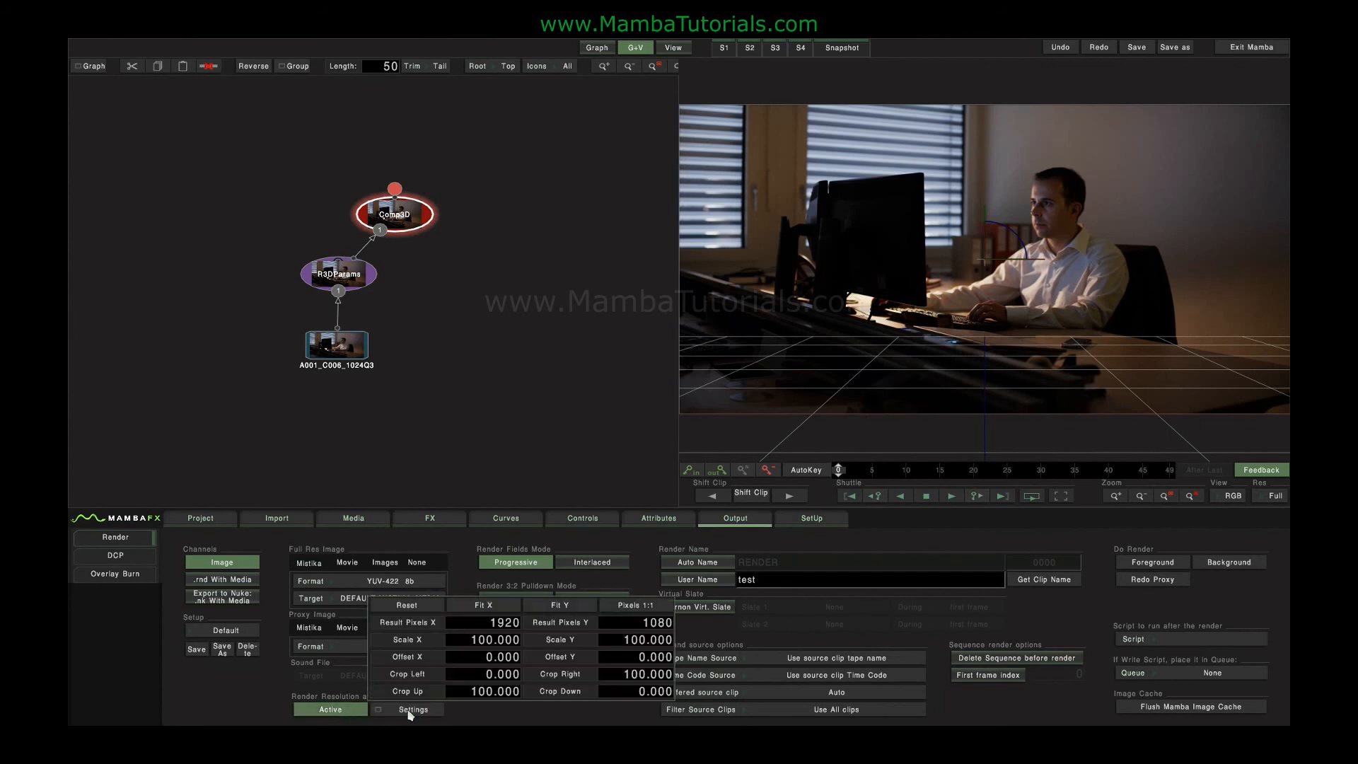